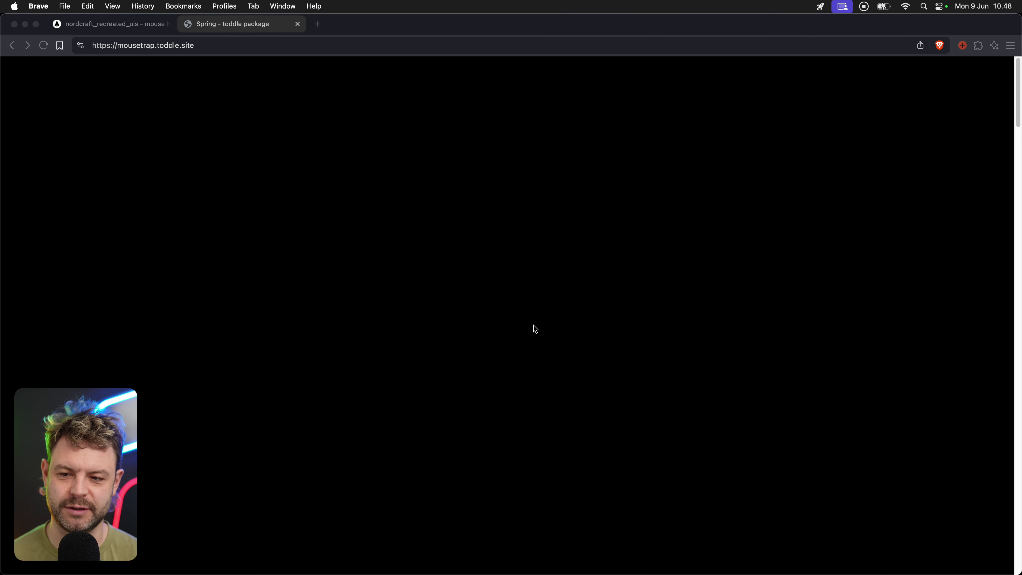
# Try out the spotlight, Follow the mouse and Draw demos on the Mousetrap page, and clear the drawing.
pyautogui.click(565, 300)
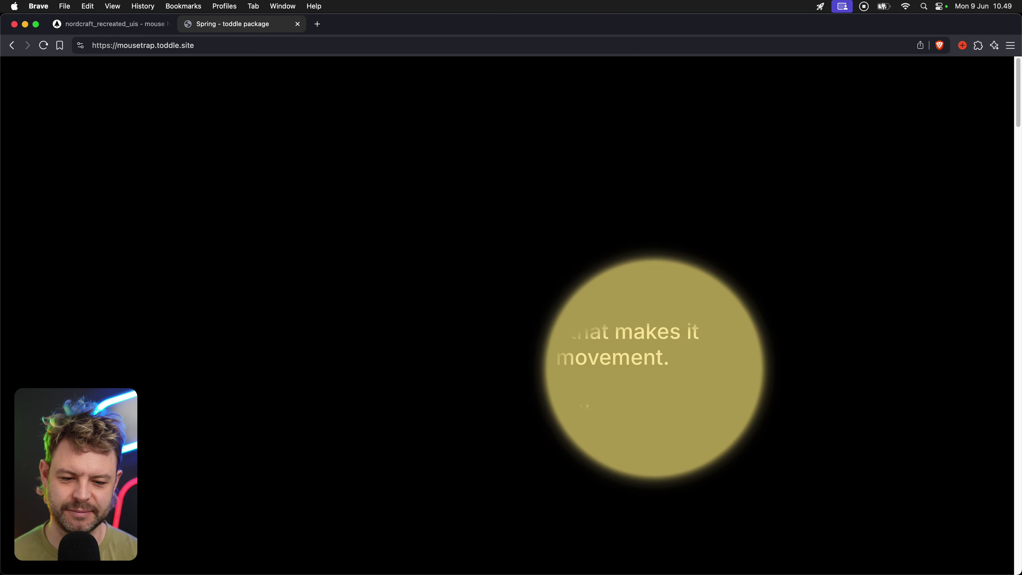
pyautogui.scroll(-10, 652, 365)
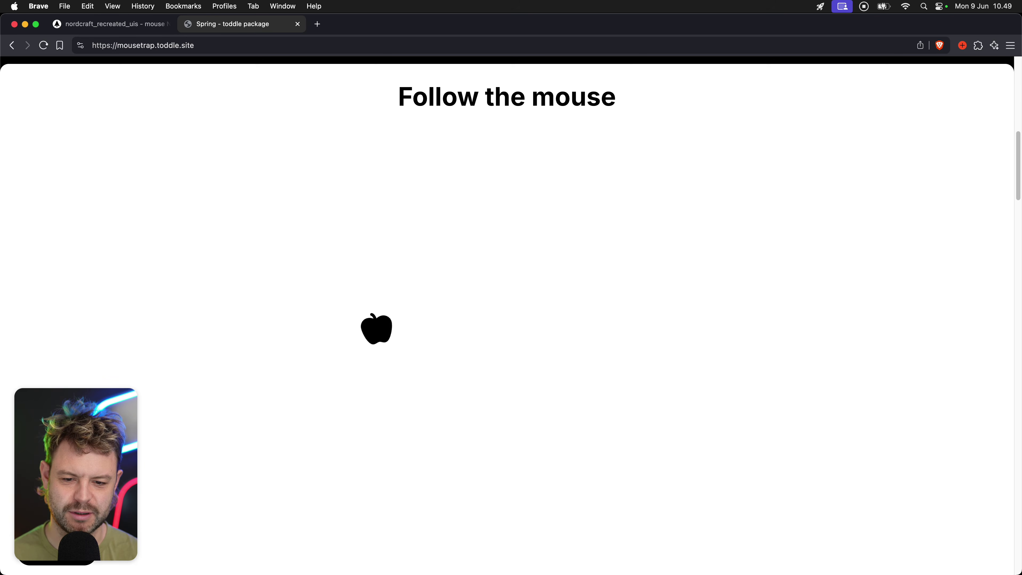
pyautogui.scroll(-10, 463, 334)
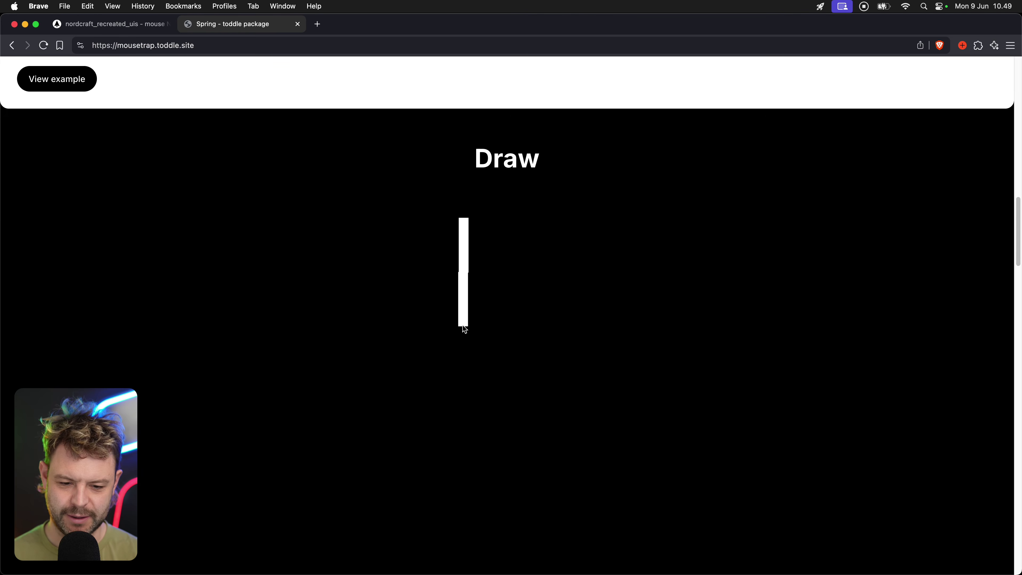
pyautogui.scroll(-5, 348, 350)
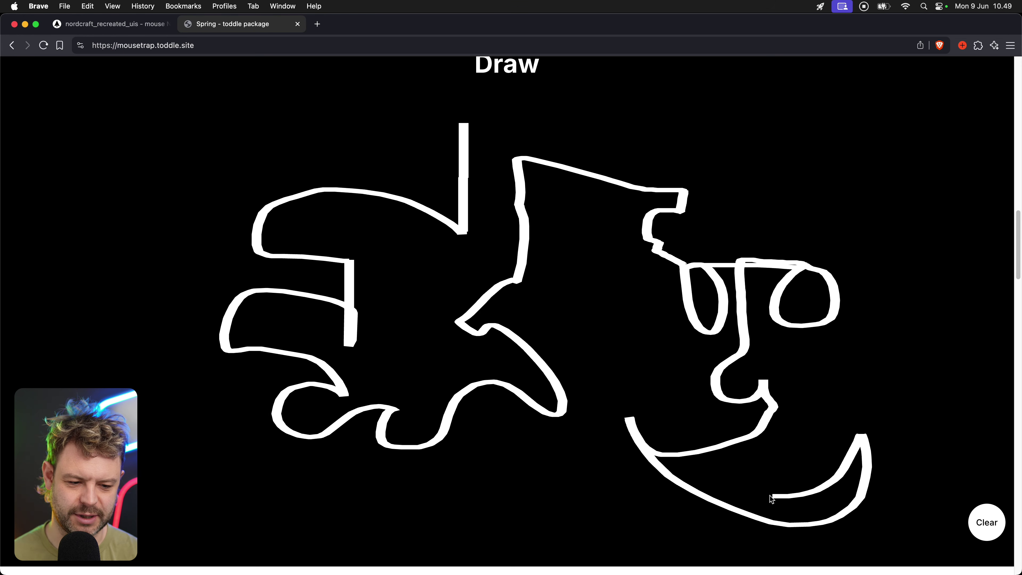
pyautogui.click(986, 520)
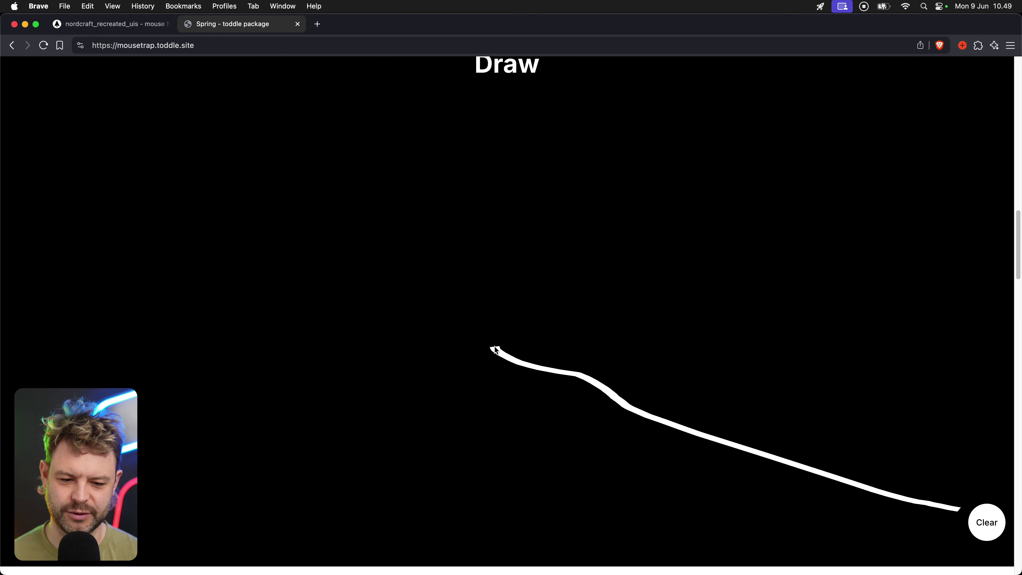
# Look through the Tilt, Rotate towards the mouse, Crazy boxes and Googly eyes demos further down the page.
pyautogui.scroll(-12, 494, 347)
pyautogui.scroll(-2, 491, 344)
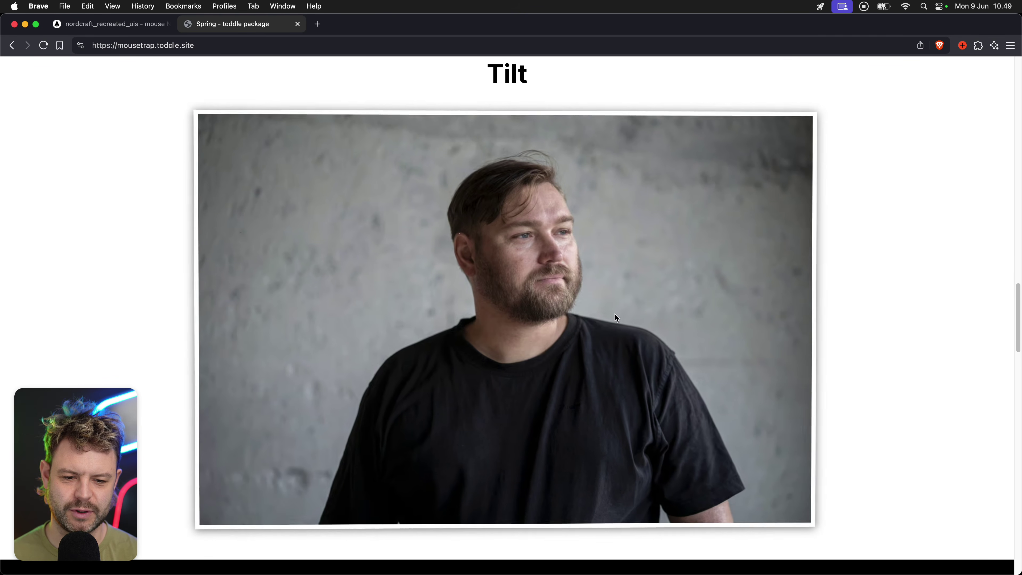
pyautogui.scroll(-4, 598, 355)
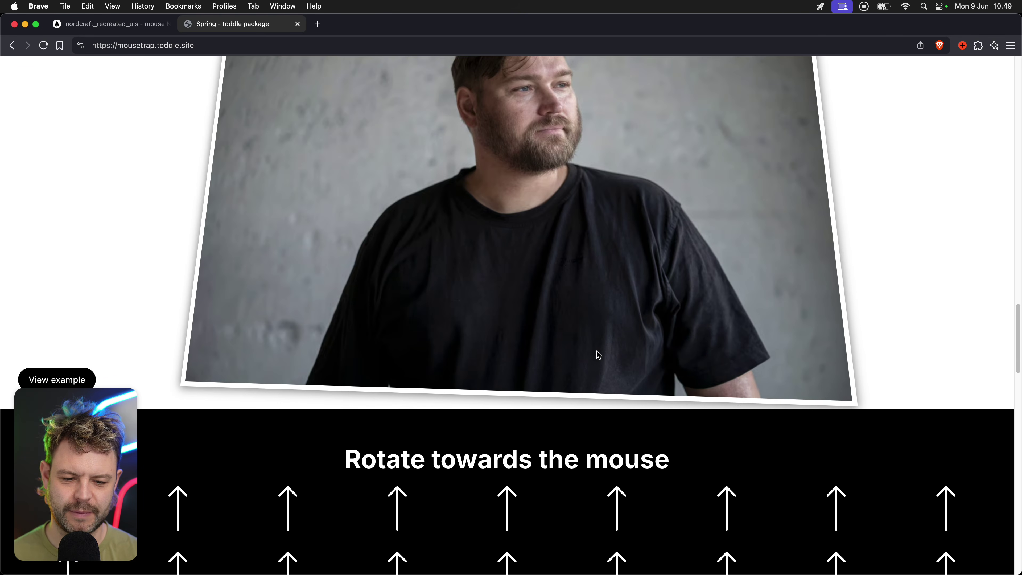
pyautogui.scroll(-10, 598, 355)
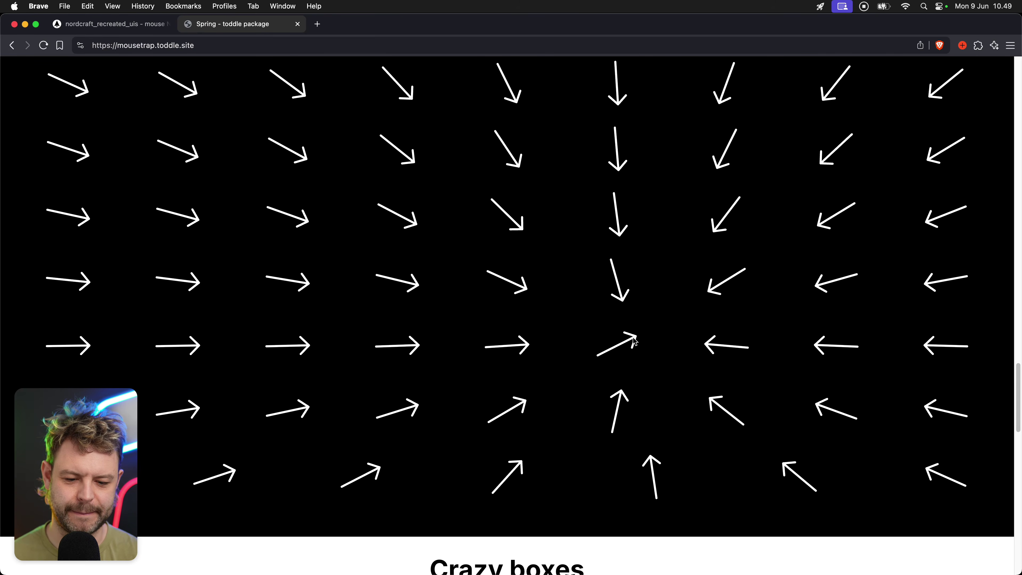
pyautogui.scroll(-10, 634, 342)
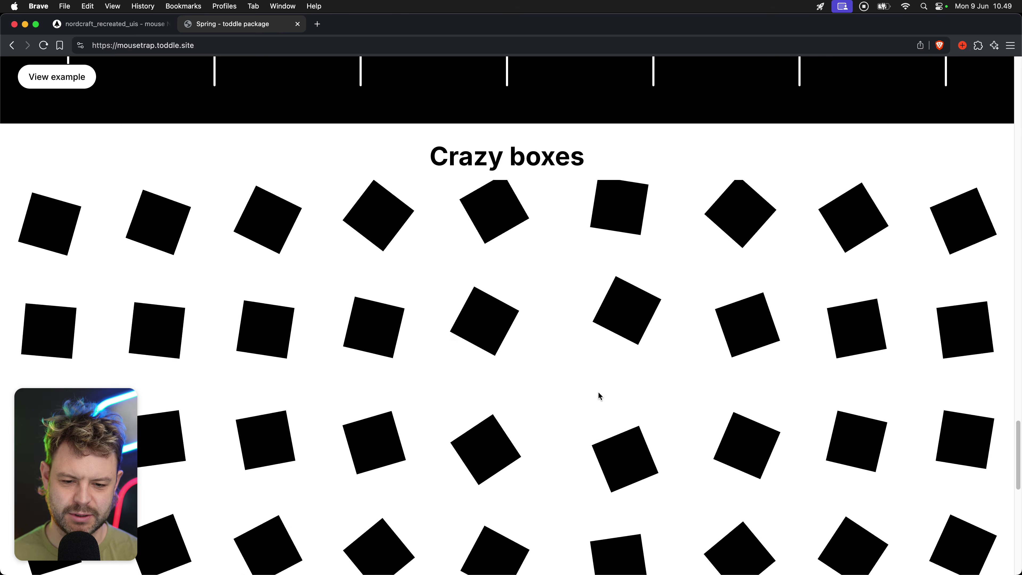
pyautogui.scroll(-5, 368, 376)
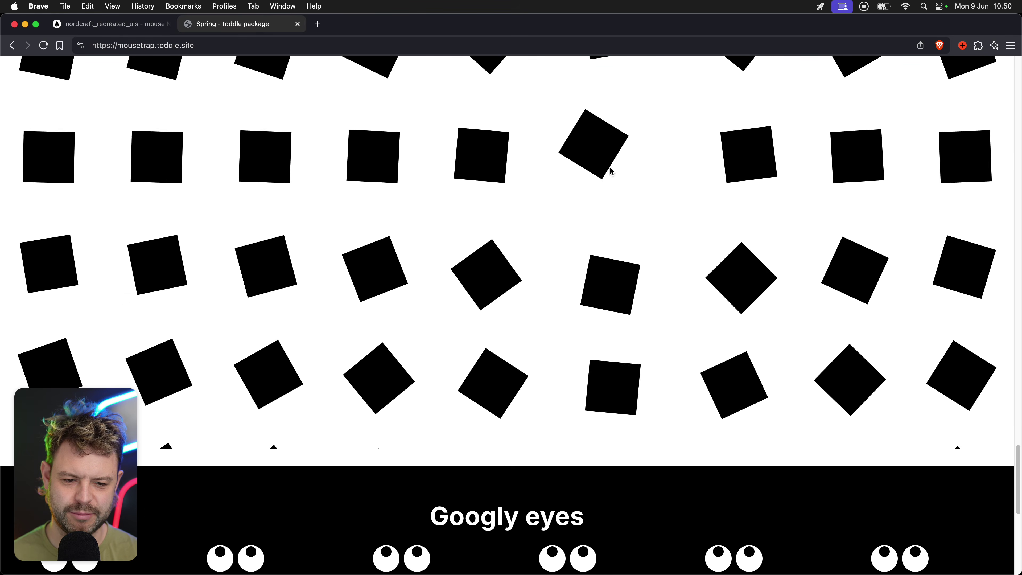
pyautogui.scroll(-10, 569, 392)
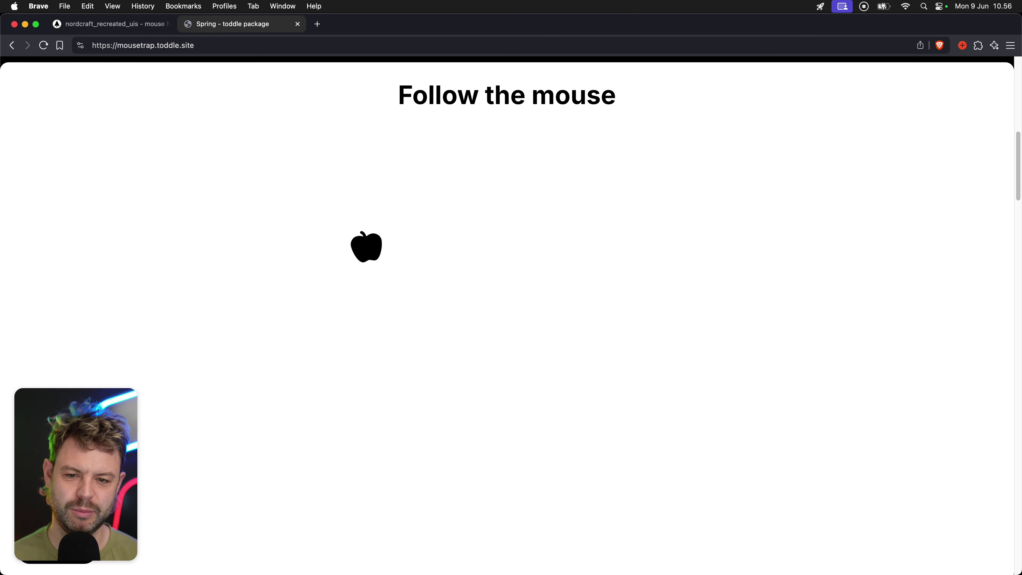
# Open the editor example for the Follow the mouse demo.
pyautogui.scroll(-5, 333, 279)
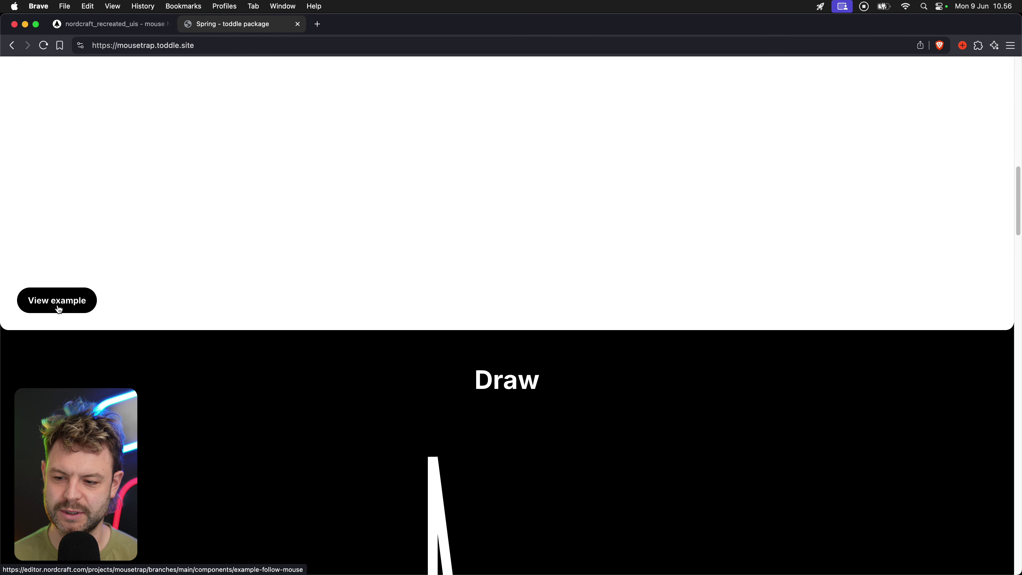
pyautogui.scroll(8, 59, 309)
pyautogui.scroll(-6, 381, 307)
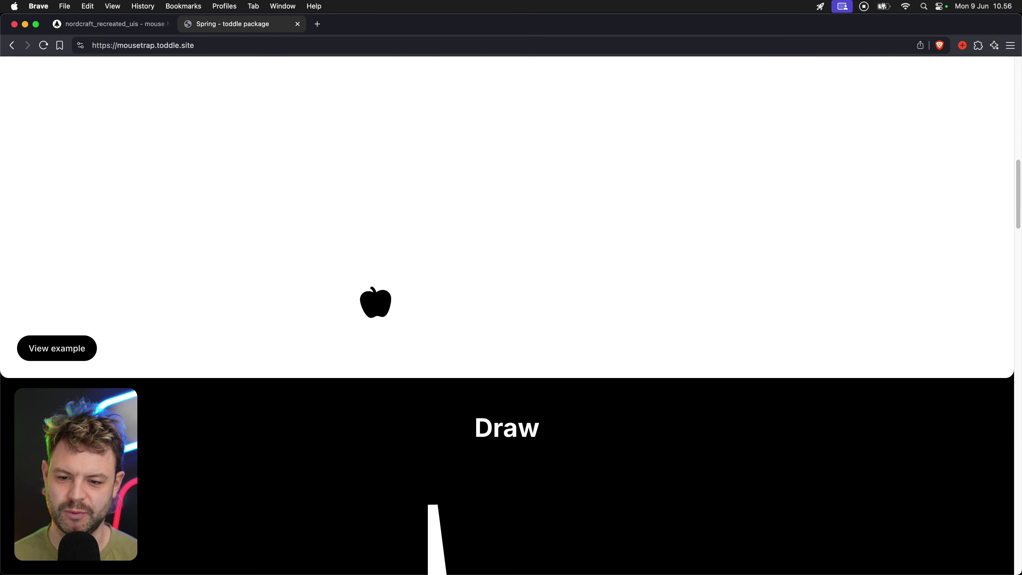
pyautogui.click(65, 349)
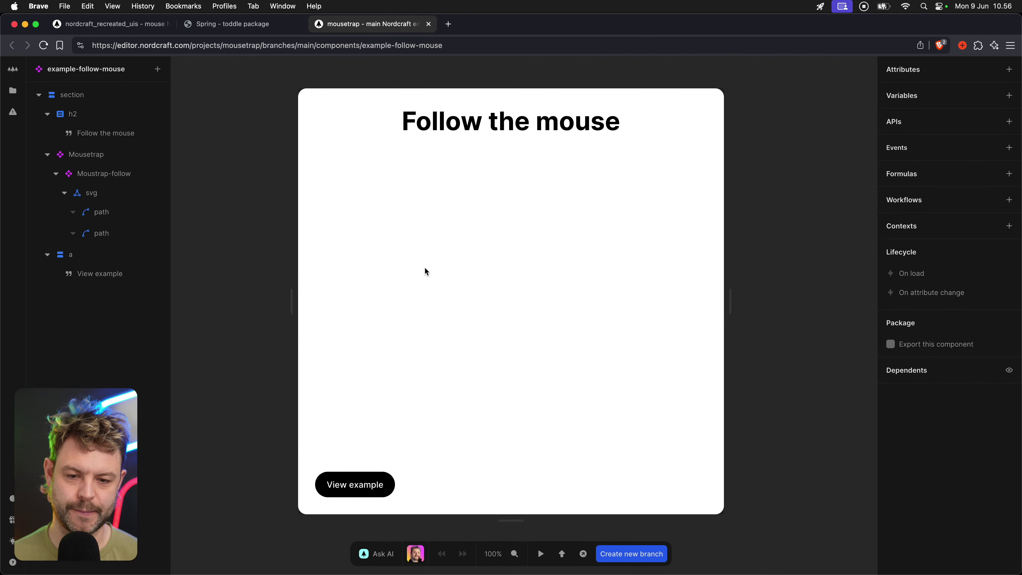
# Widen the preview canvas to about 986 px and inspect the h2 heading and the Mousetrap component.
pyautogui.moveTo(730, 309); pyautogui.dragTo(774, 297)
pyautogui.click(581, 134)
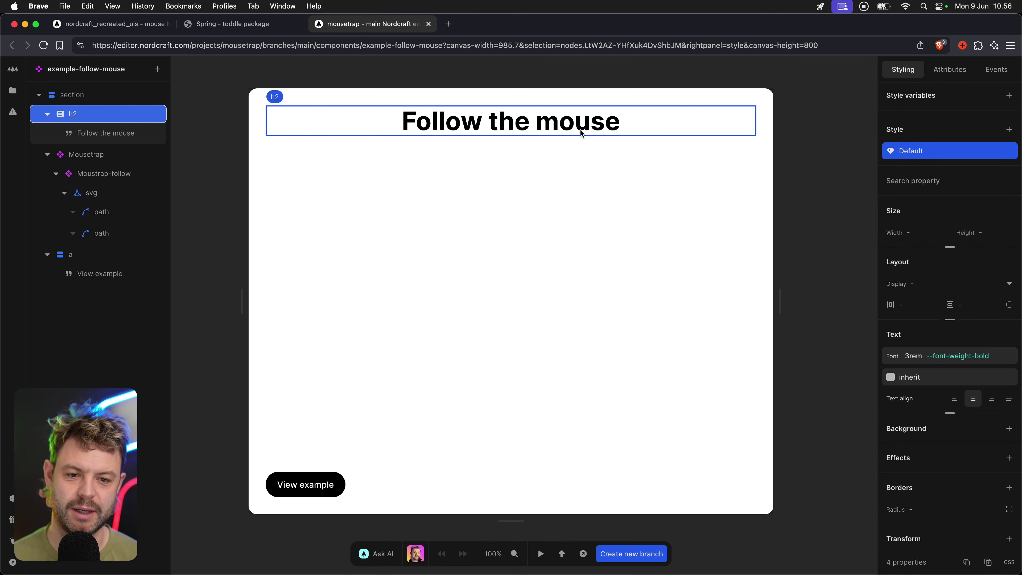
pyautogui.click(134, 157)
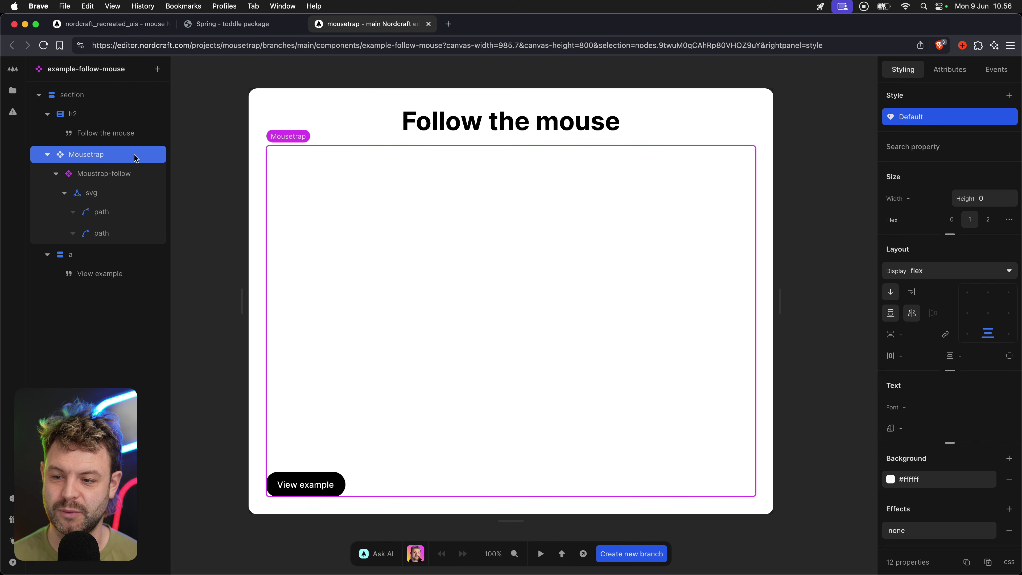
pyautogui.click(124, 175)
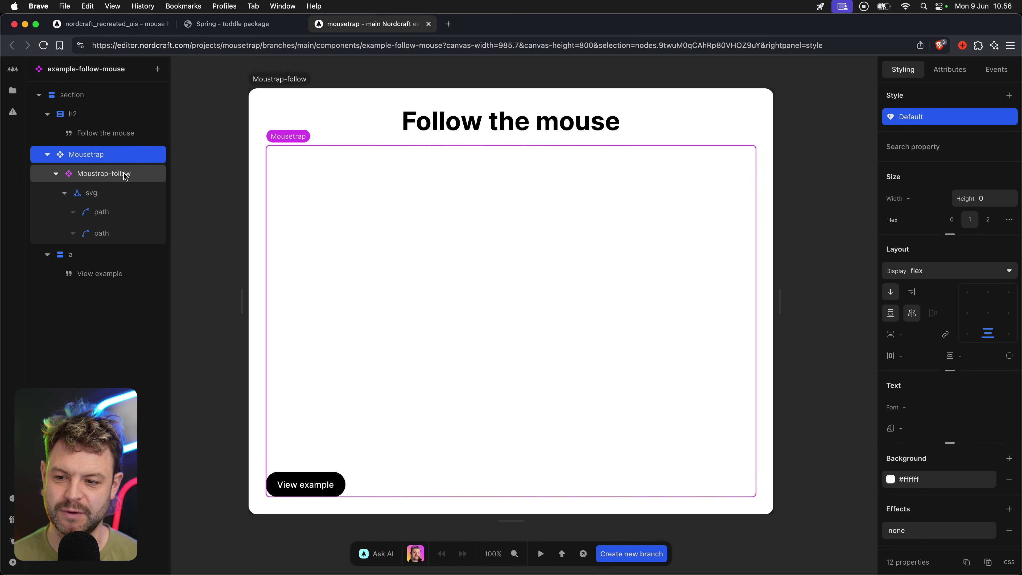
# Run the example briefly in test mode and return to design mode with Mousetrap selected.
pyautogui.click(435, 274)
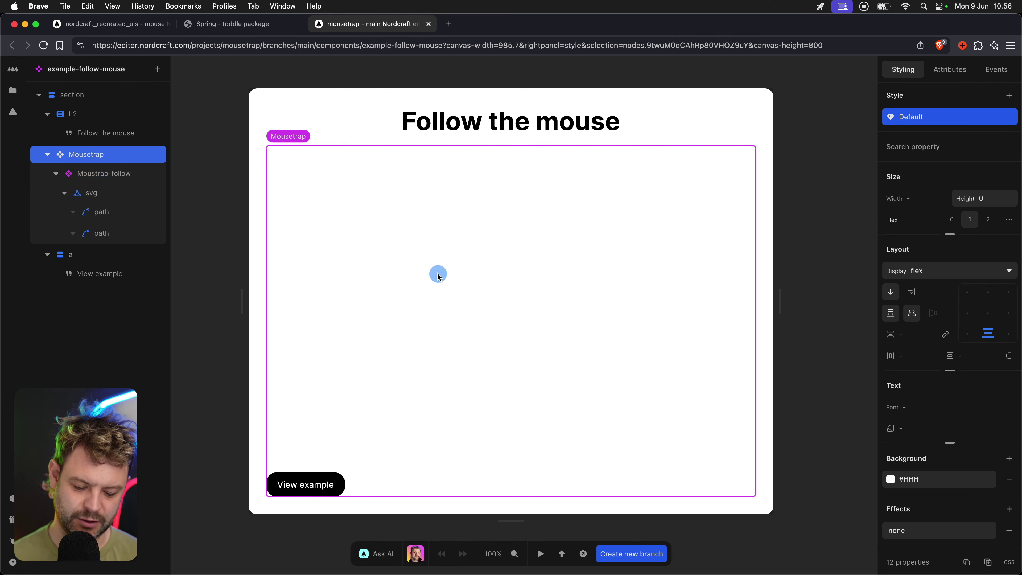
pyautogui.press('t')
pyautogui.press('t')
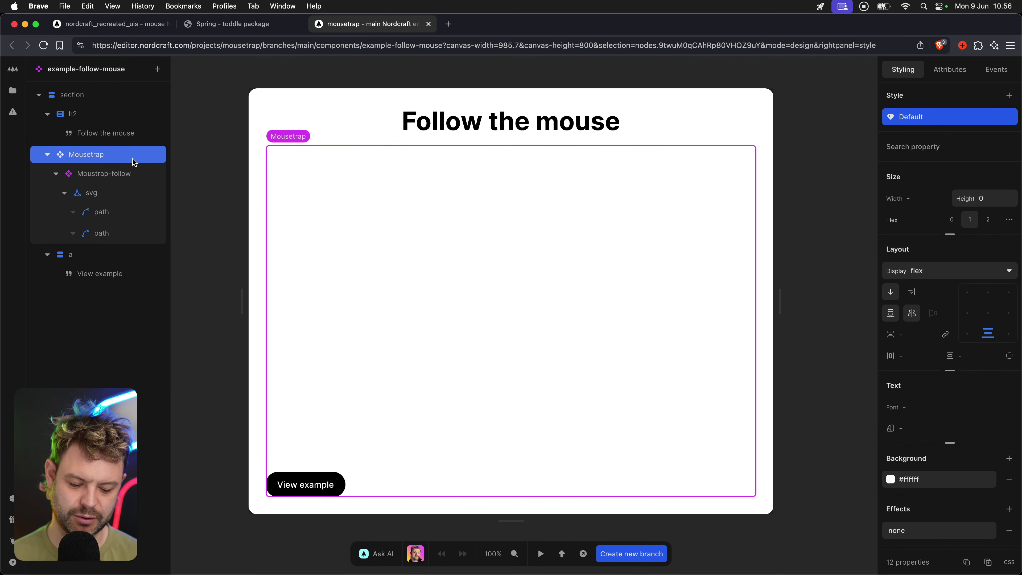
# Search the element catalog for "mouse" and close it without adding a component.
pyautogui.write('amouse')
pyautogui.press('Down')
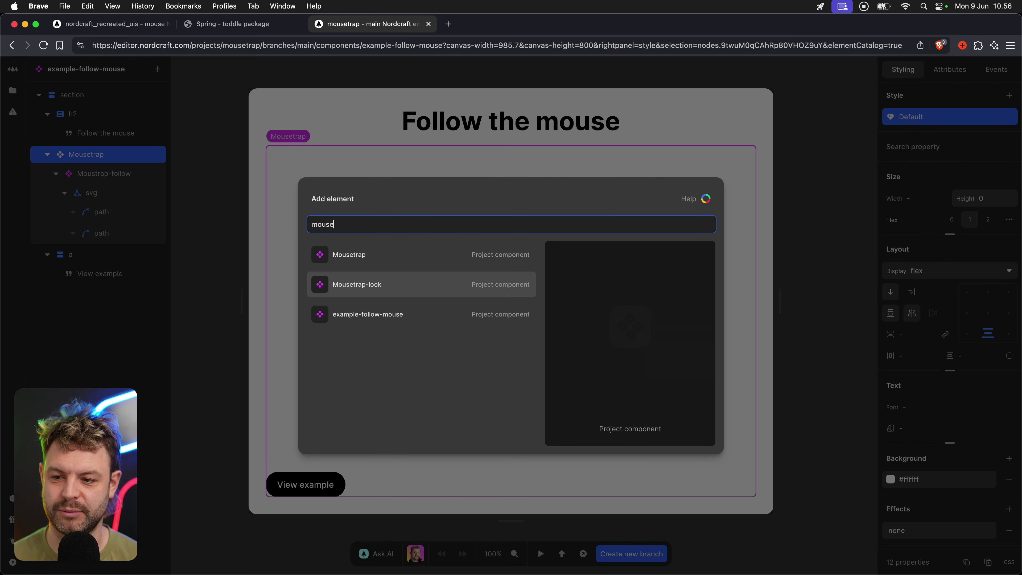
pyautogui.press('Escape')
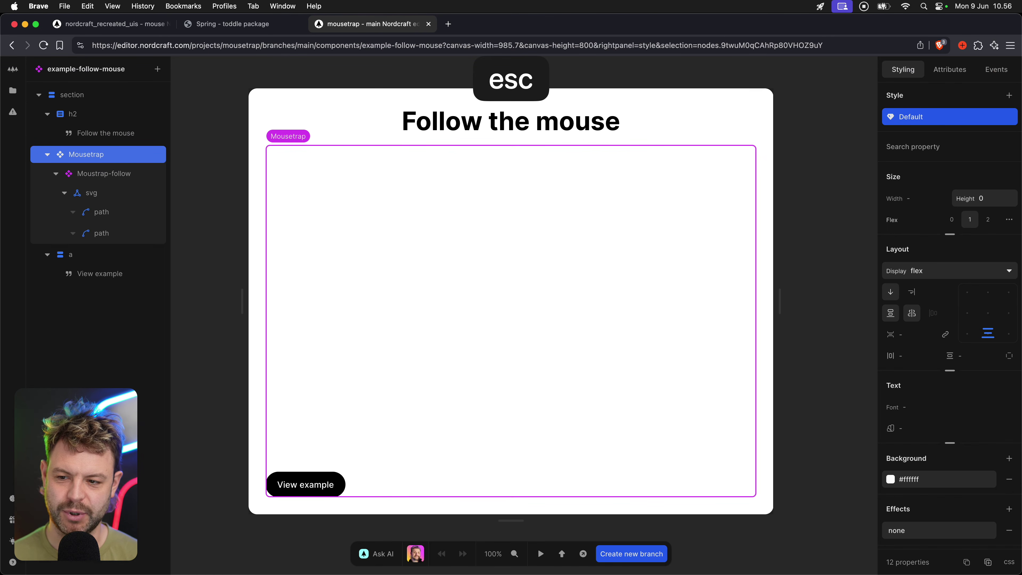
# Deselect the component, test how the apple follows the pointer, and go back to design mode.
pyautogui.click(228, 127)
pyautogui.press('t')
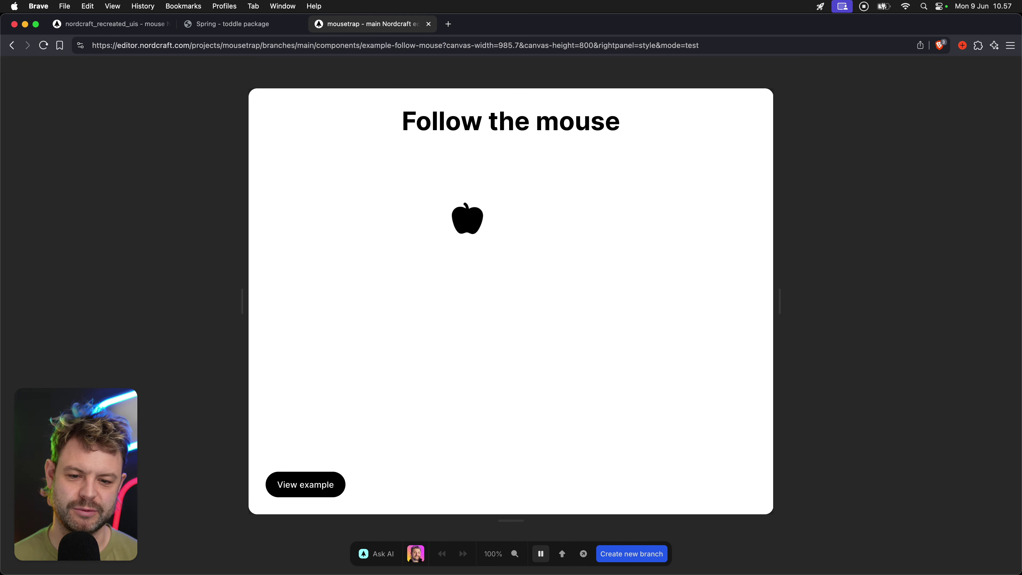
pyautogui.press('t')
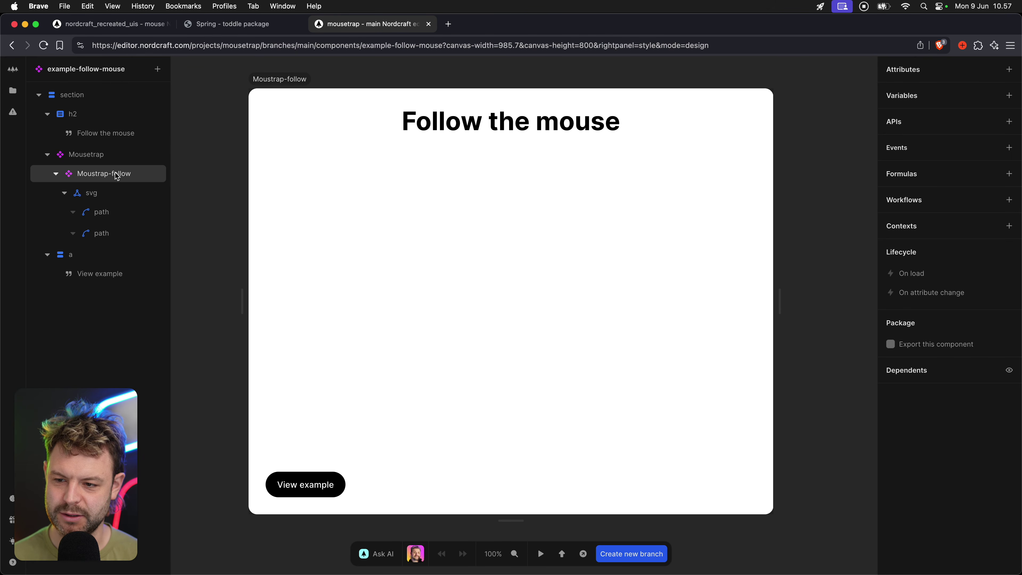
# Inspect the Mousetrap, Moustrap-follow and svg nodes in turn, and collapse the svg's path elements.
pyautogui.click(114, 161)
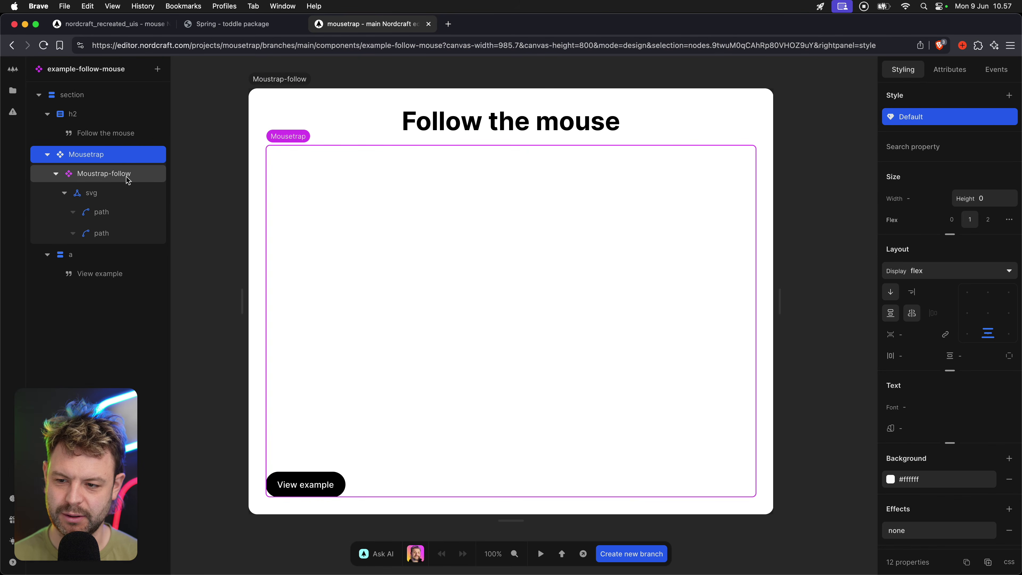
pyautogui.click(127, 180)
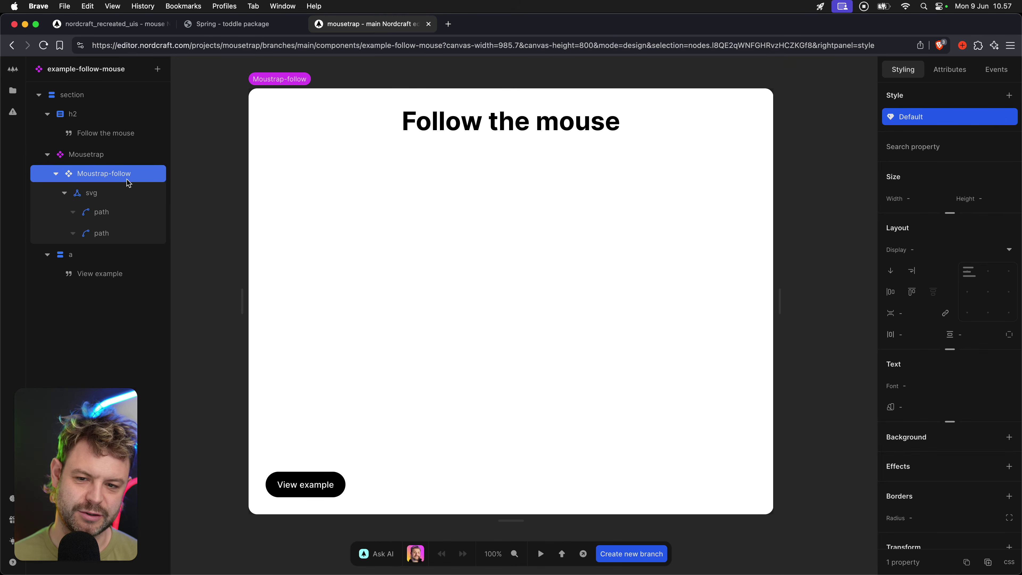
pyautogui.click(115, 196)
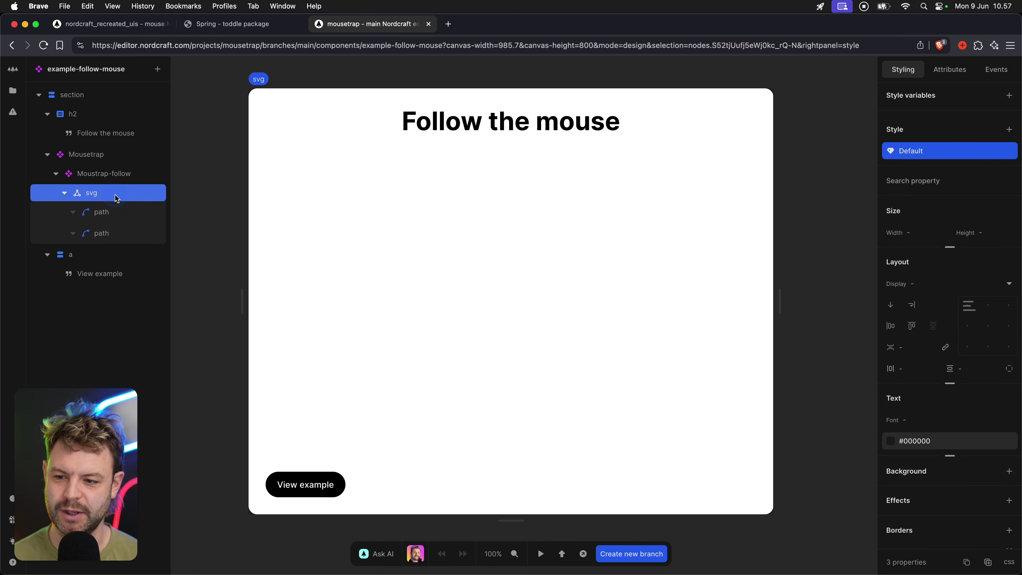
pyautogui.click(65, 193)
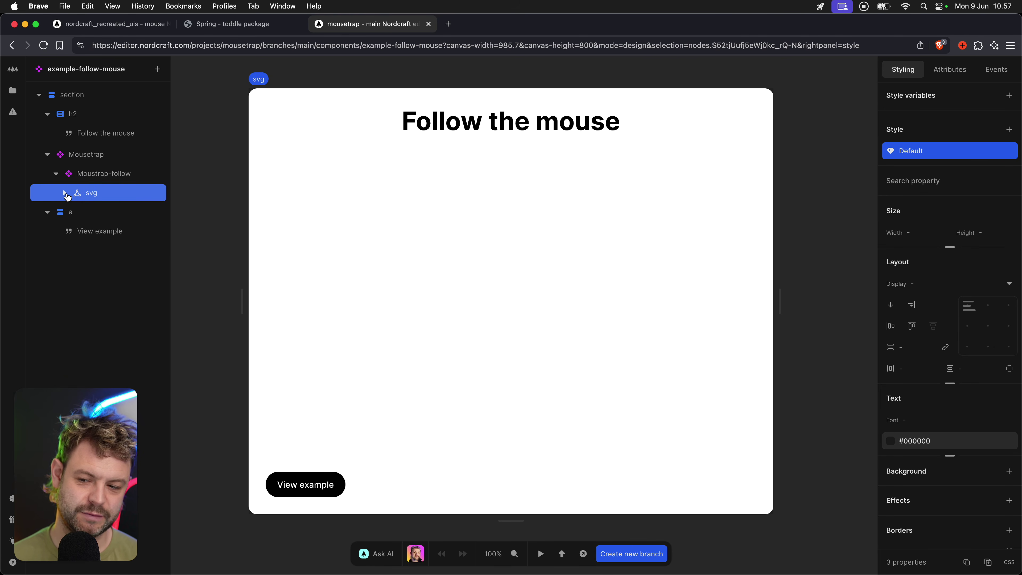
# Open lucide.dev/icons in a new browser tab and copy the SVG of the "angry" icon.
pyautogui.click(448, 23)
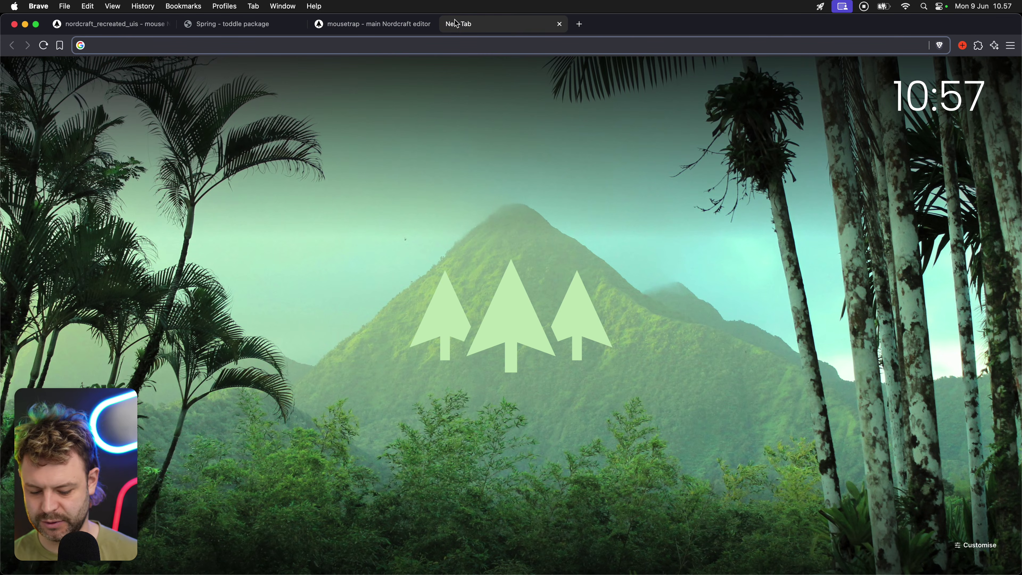
pyautogui.write('lucide.dev/icons/?focus')
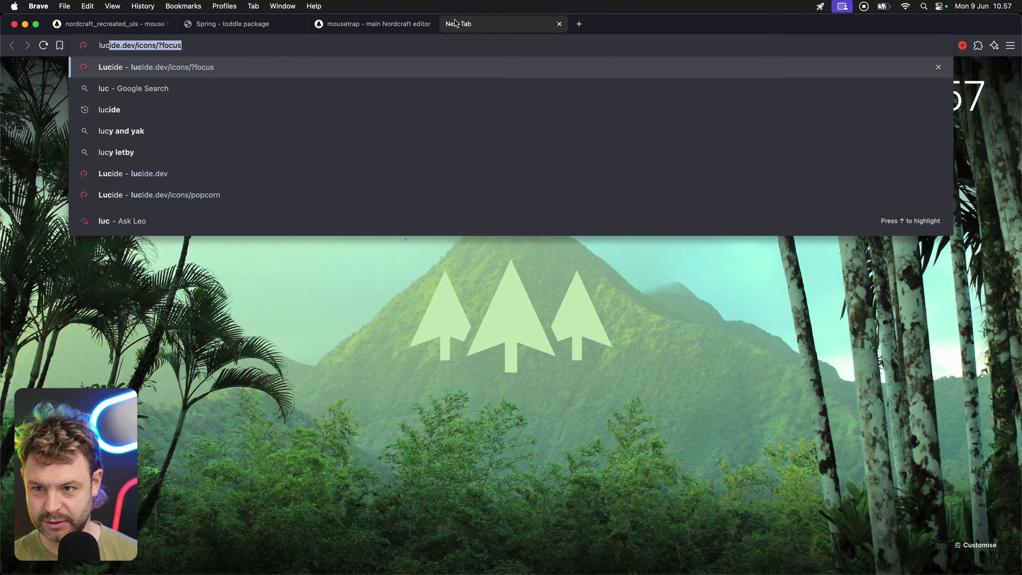
pyautogui.press('Return')
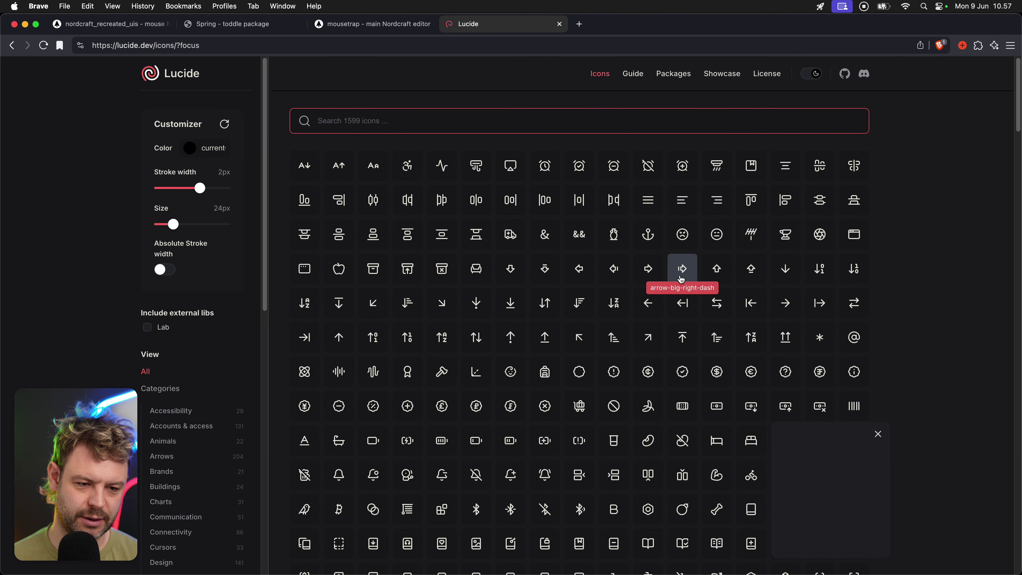
pyautogui.click(683, 227)
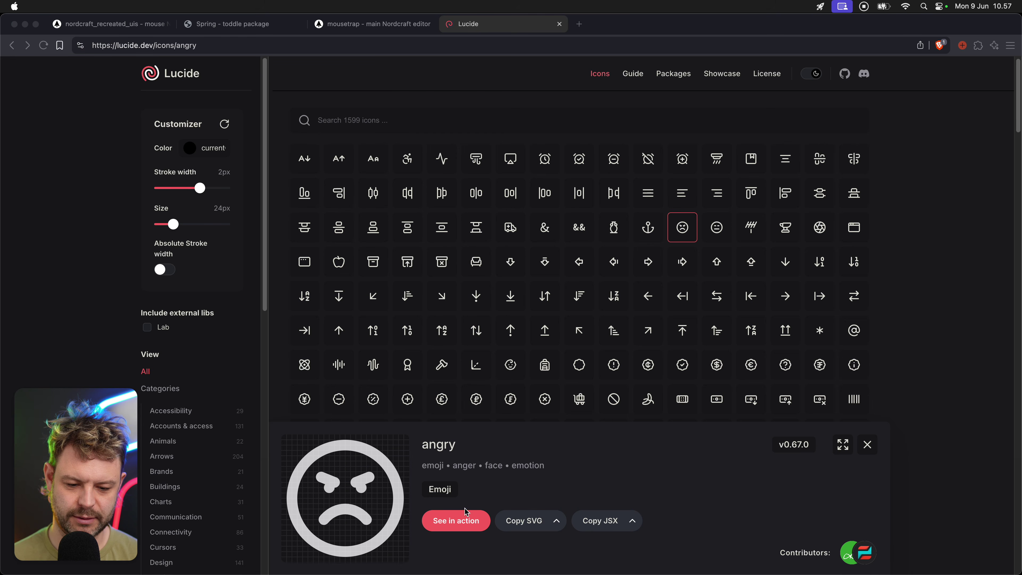
pyautogui.click(521, 525)
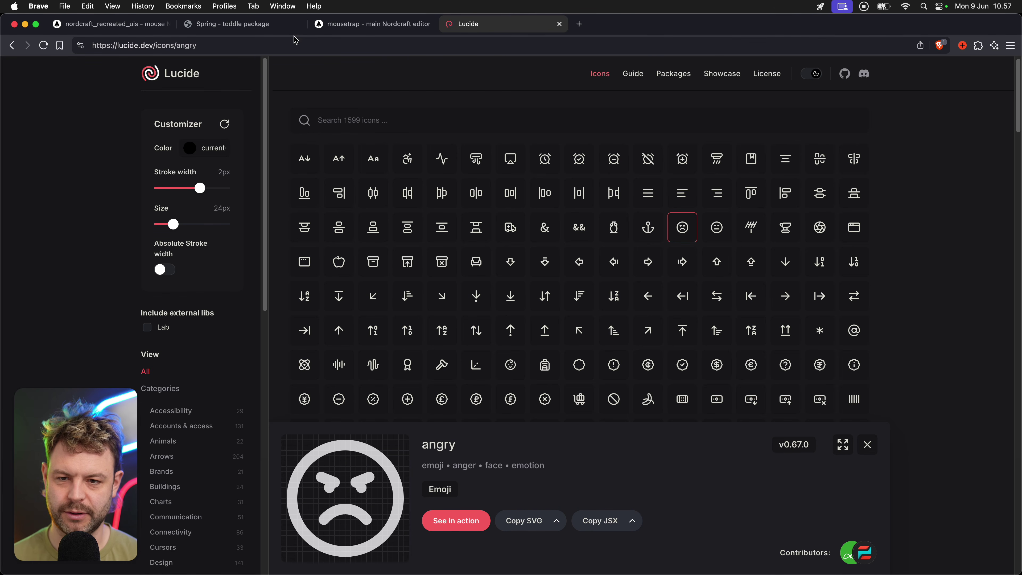
# Return to the Nordcraft editor, paste the copied icon into the Moustrap-follow component, and dismiss the unsaved-changes notice.
pyautogui.click(375, 24)
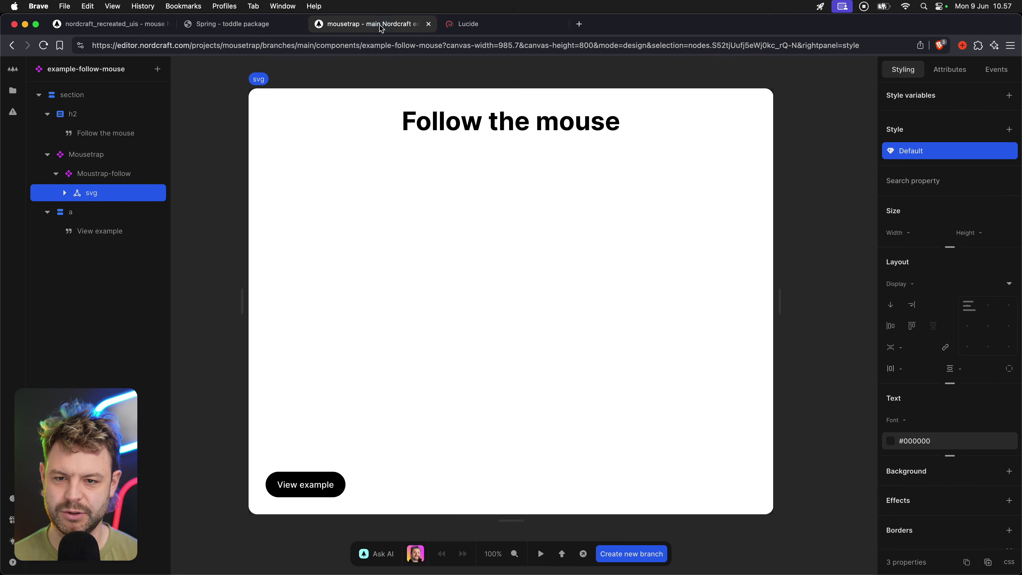
pyautogui.click(124, 180)
pyautogui.press('super+v')
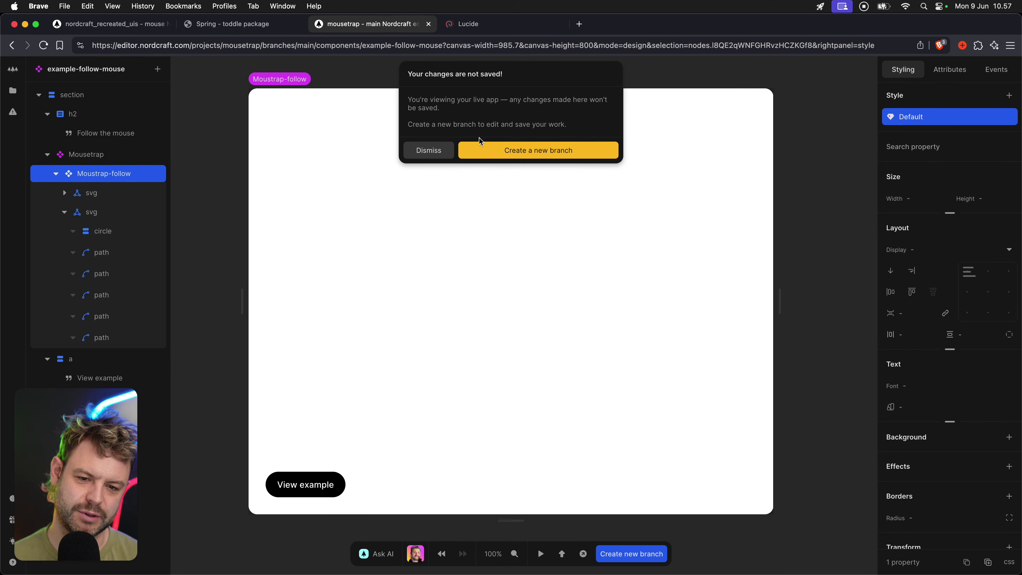
pyautogui.click(429, 150)
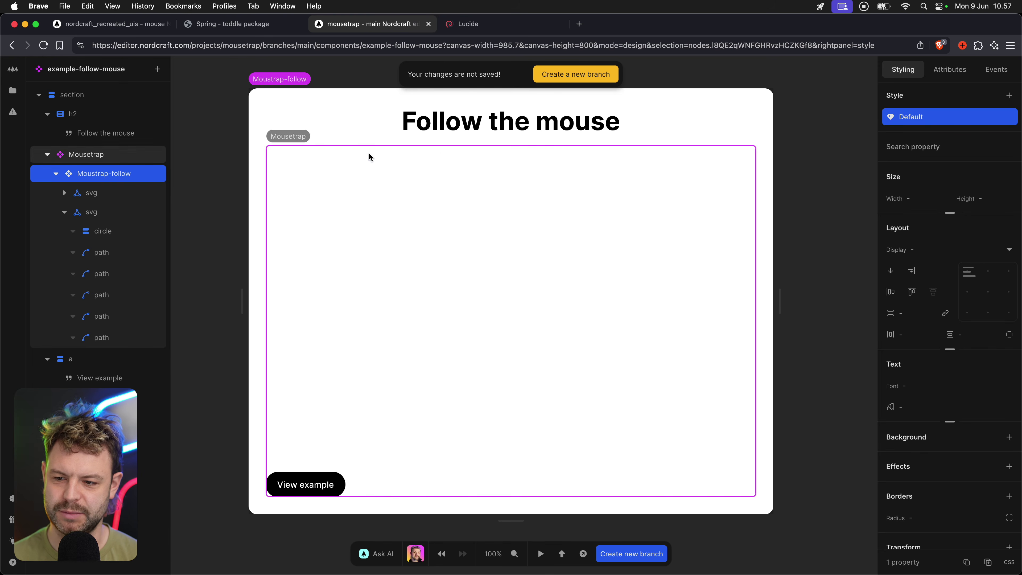
# Delete the original apple svg from the Moustrap-follow component and test how the pasted angry icon follows the pointer.
pyautogui.click(114, 198)
pyautogui.press('BackSpace')
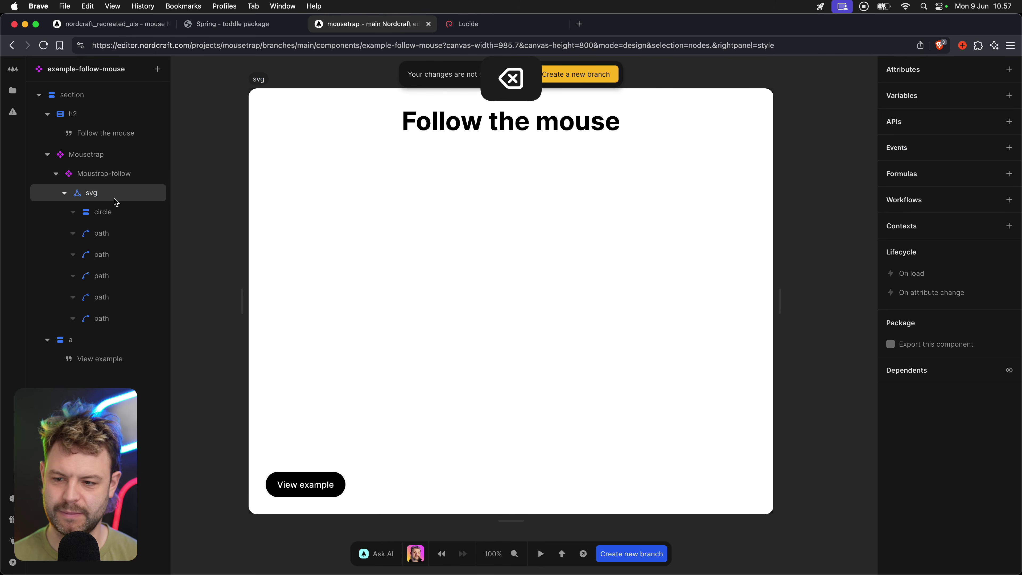
pyautogui.click(115, 198)
pyautogui.click(64, 194)
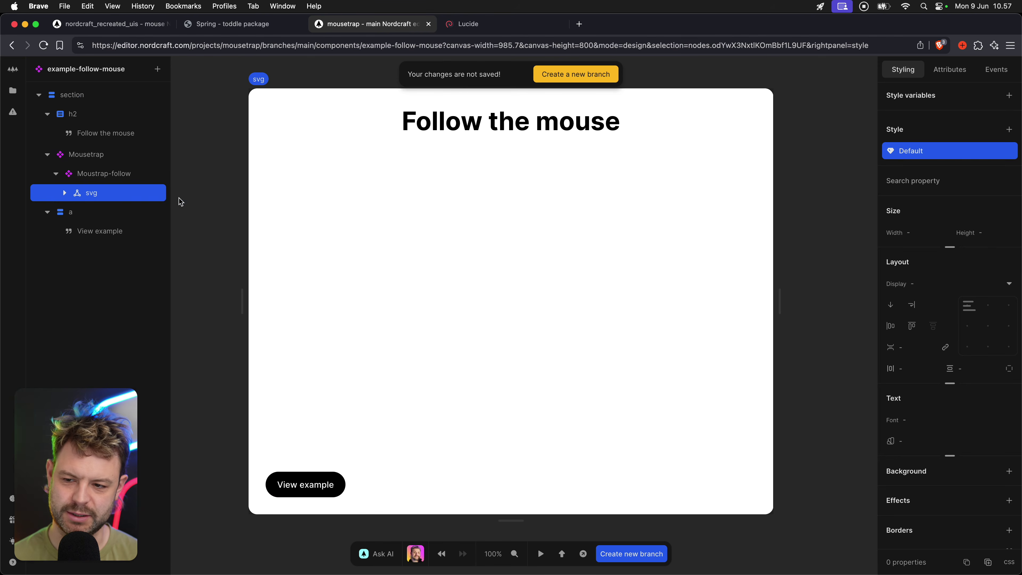
pyautogui.press('t')
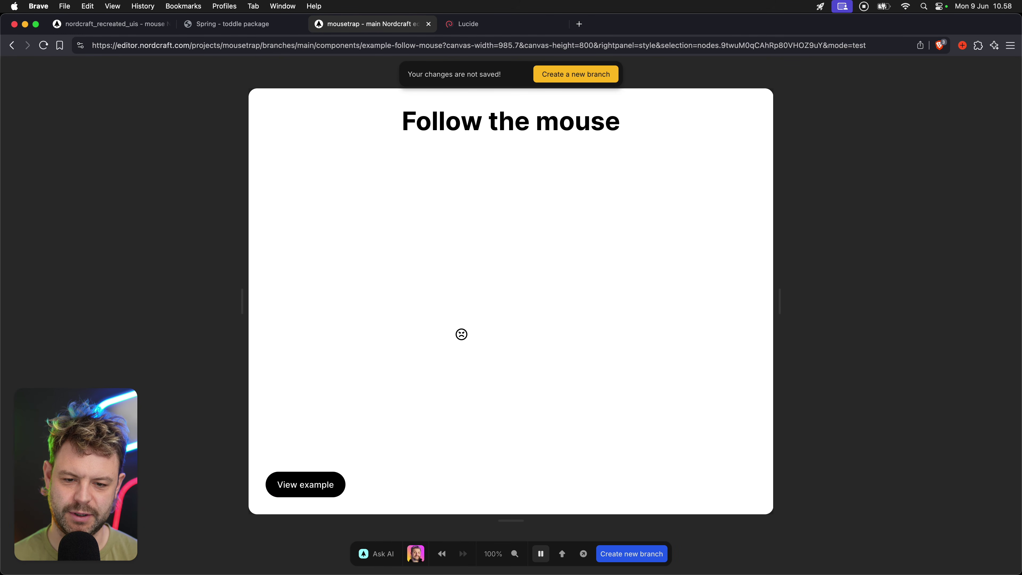
pyautogui.press('t')
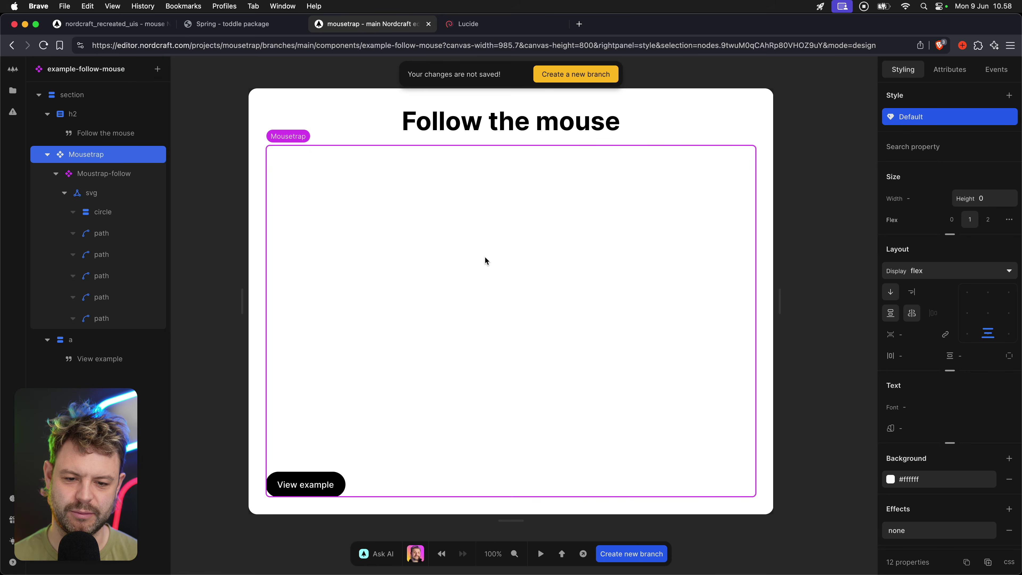
# Set the angry icon svg's width and height to 64 and its stroke-width to 3, and test it in the preview.
pyautogui.click(949, 69)
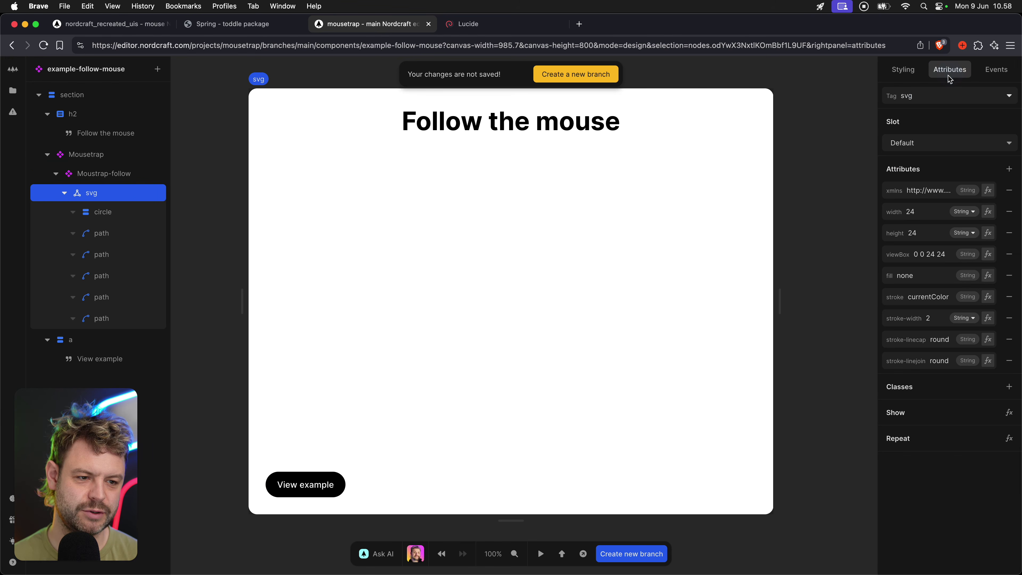
pyautogui.click(938, 207)
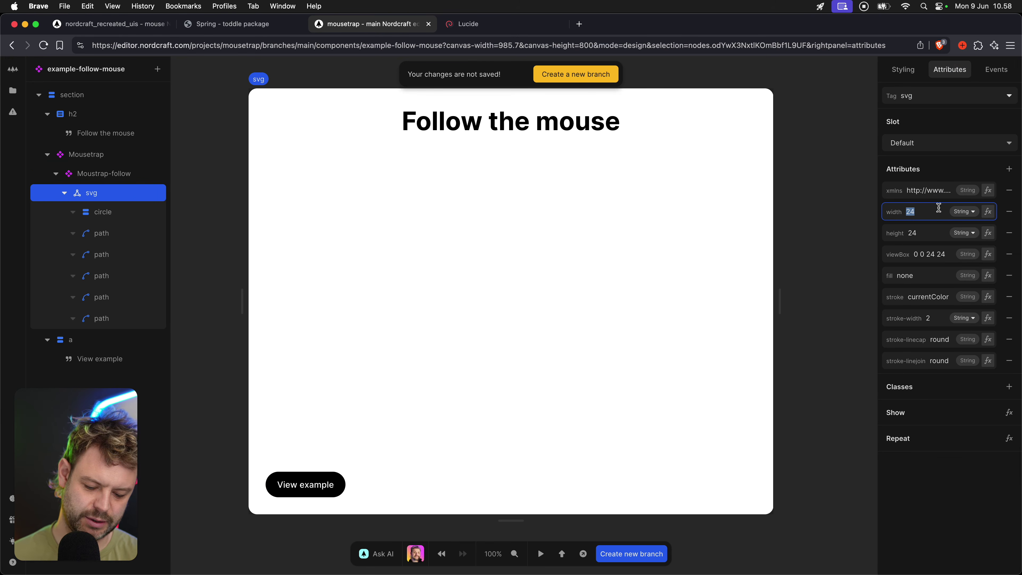
pyautogui.write('64')
pyautogui.click(940, 237)
pyautogui.write('64')
pyautogui.press('Tab')
pyautogui.click(933, 318)
pyautogui.write('3')
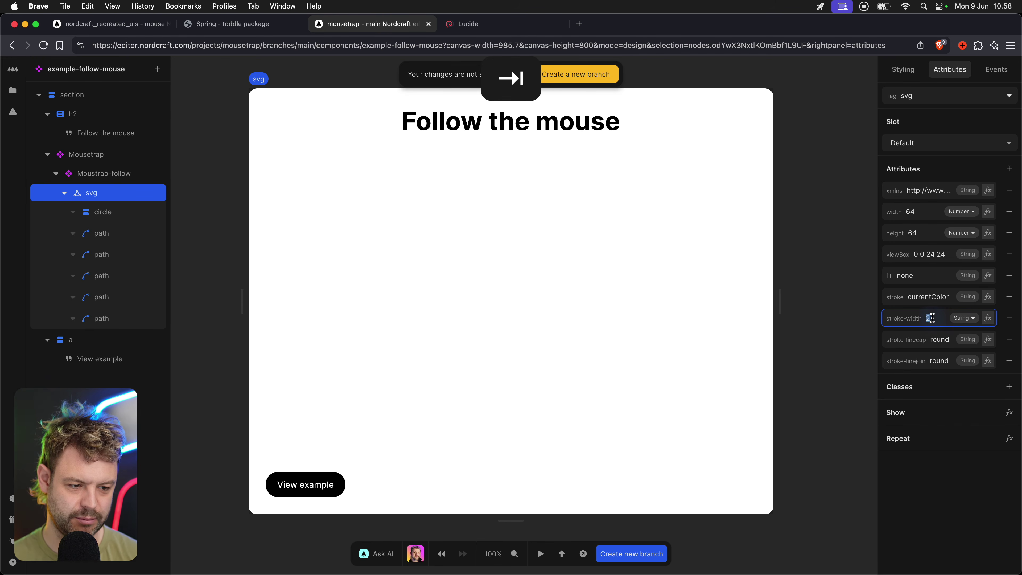
pyautogui.press('Tab')
pyautogui.press('Escape')
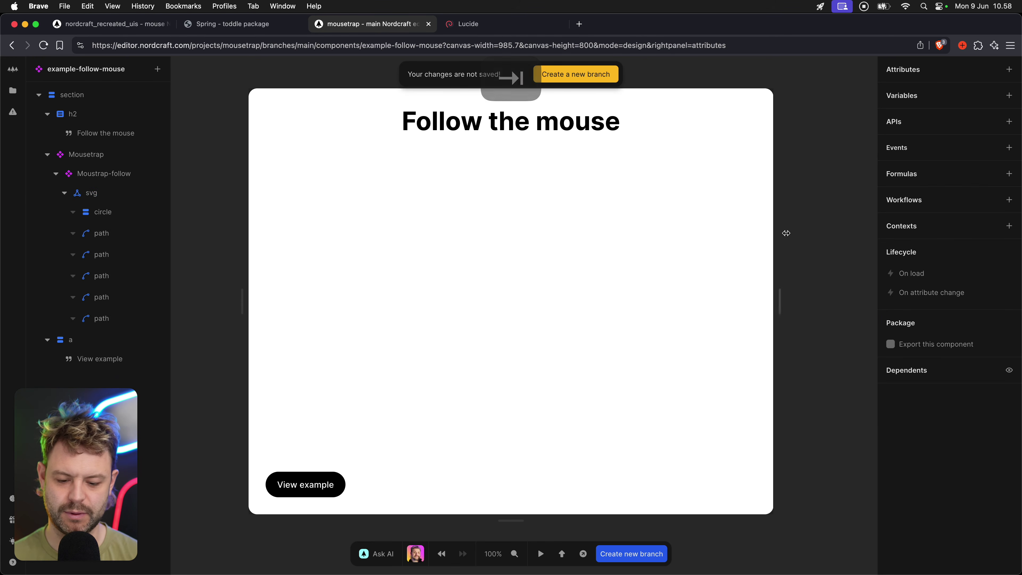
pyautogui.press('t')
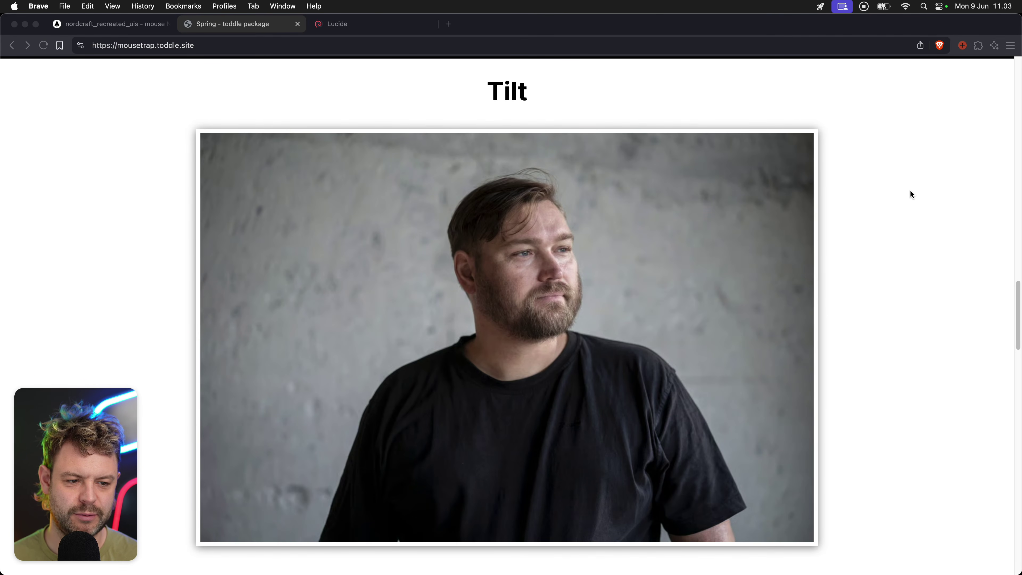
# Try the Tilt demo on the mousetrap.toddle.site page and open its example in the Nordcraft editor.
pyautogui.click(572, 238)
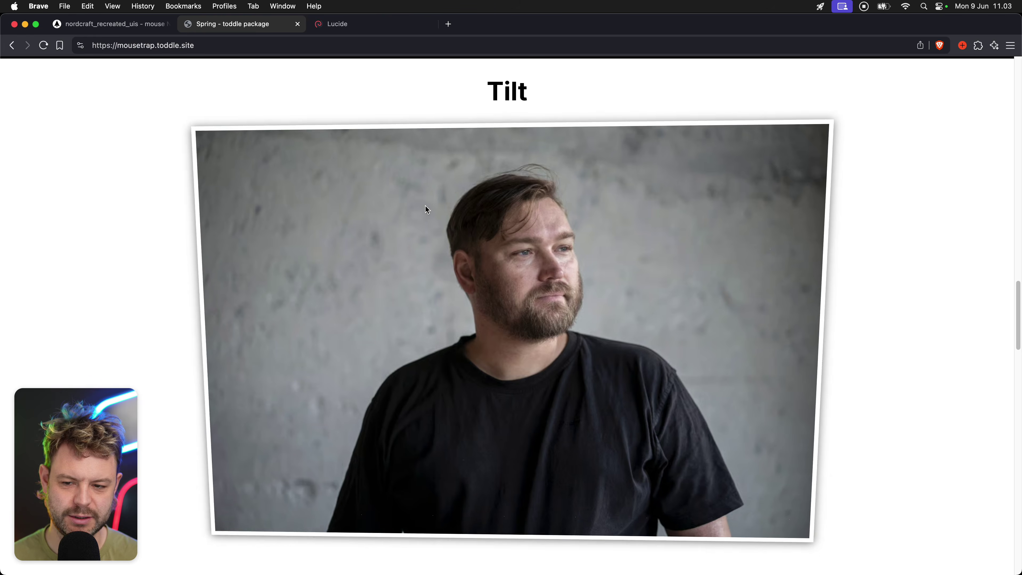
pyautogui.scroll(-7, 93, 254)
pyautogui.click(83, 271)
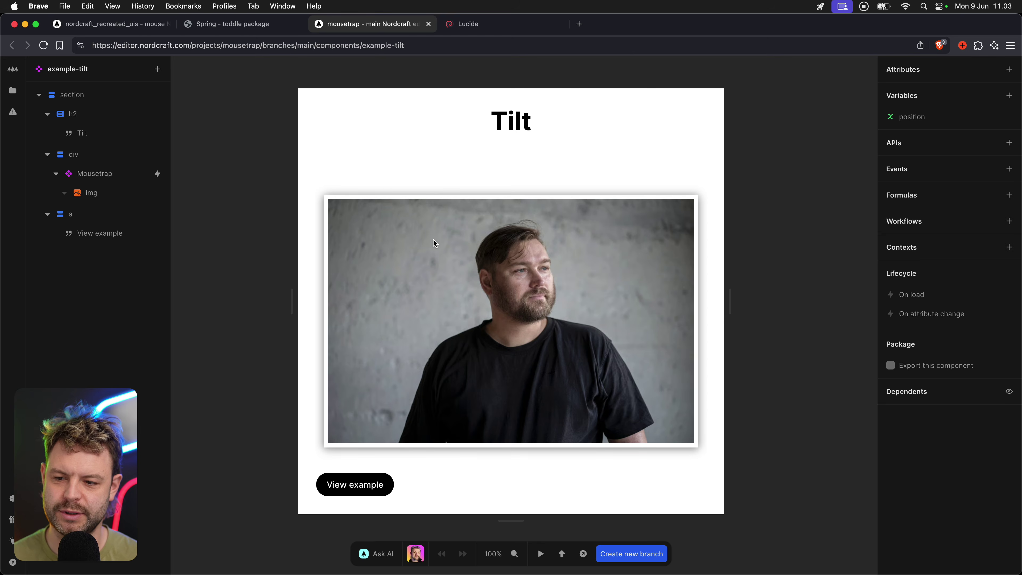
# Inspect the tilt example's Mousetrap, img and div nodes, and examine the div's tilt-x style variable formula.
pyautogui.click(119, 179)
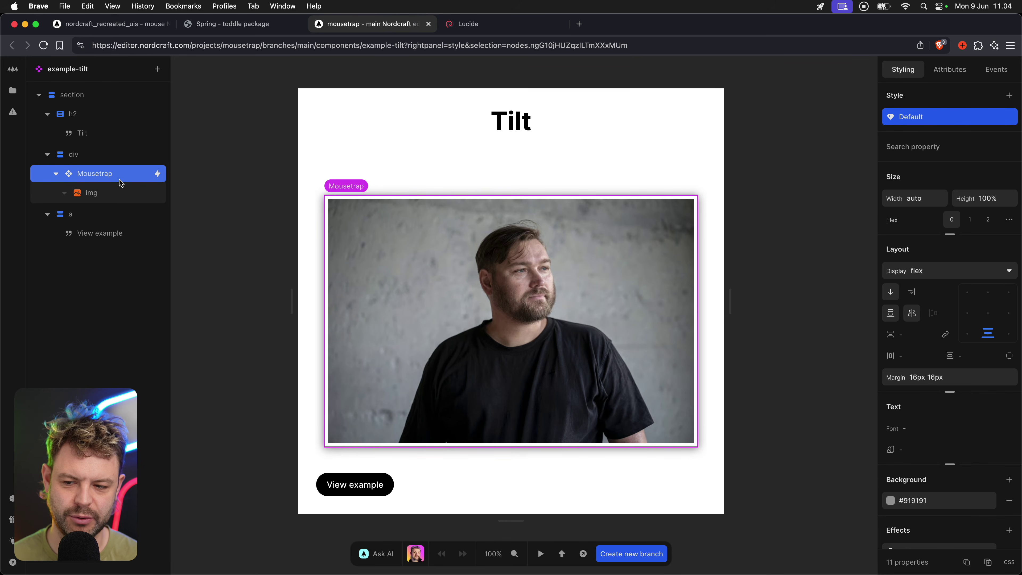
pyautogui.click(121, 195)
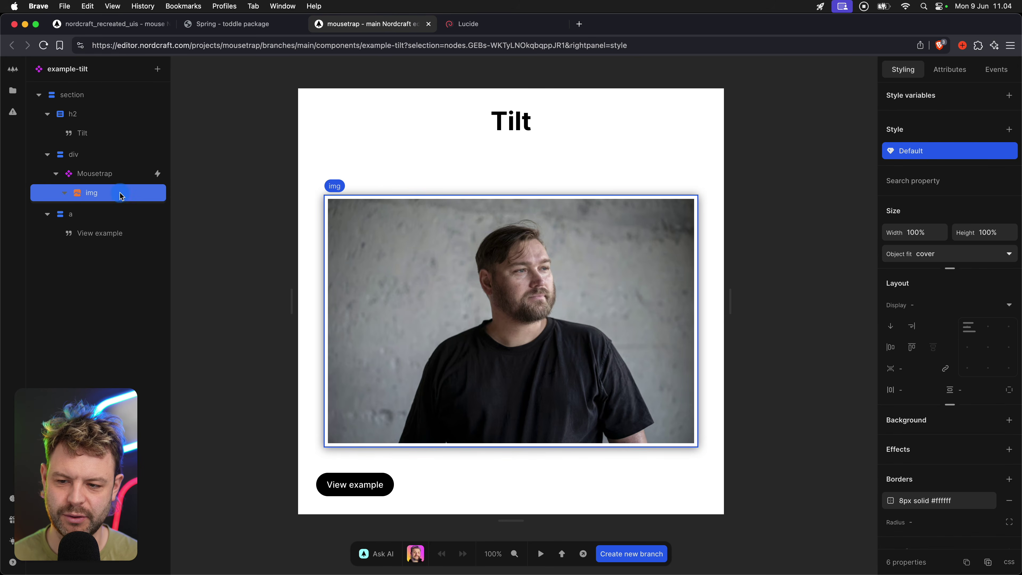
pyautogui.click(120, 158)
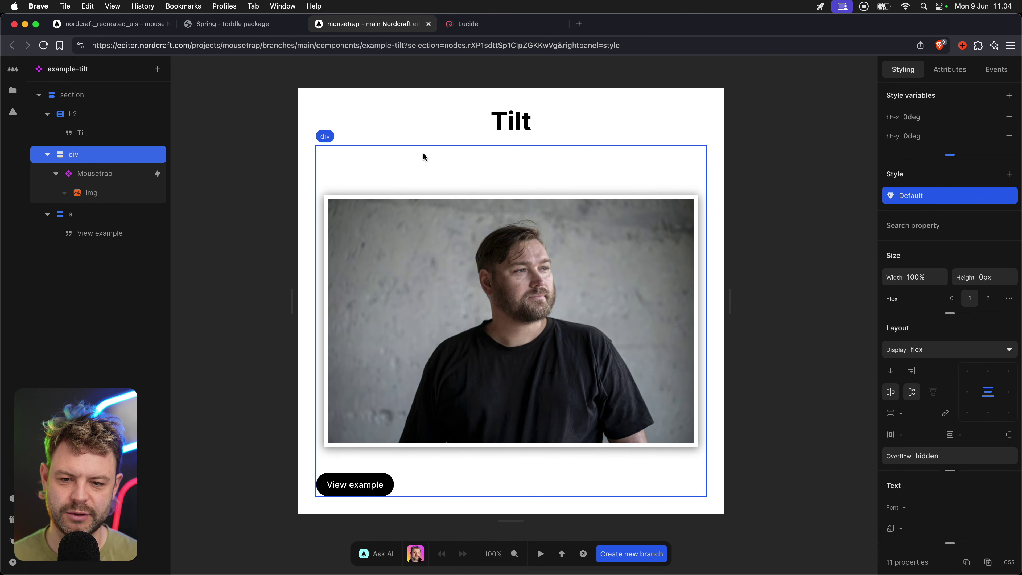
pyautogui.click(952, 120)
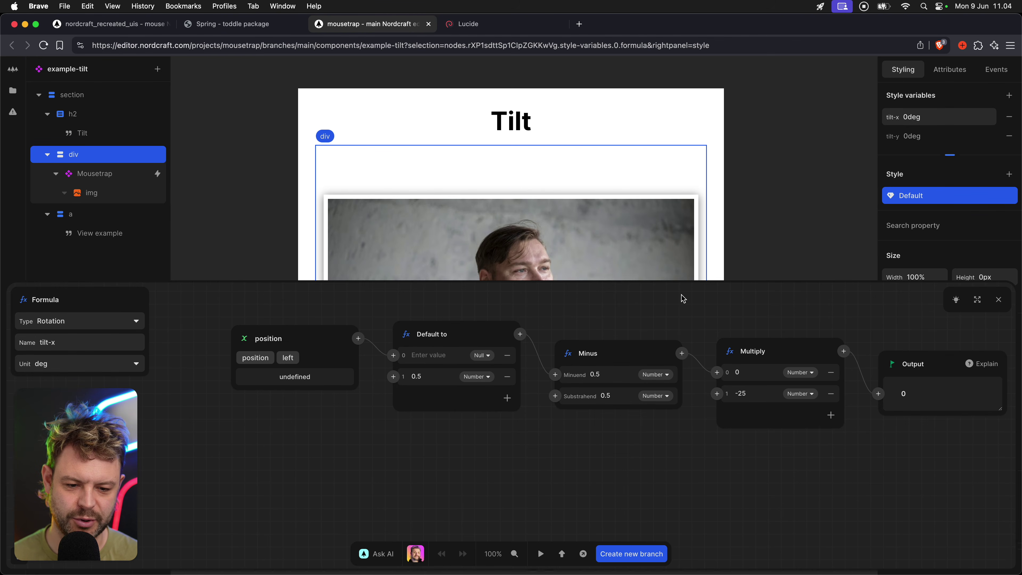
pyautogui.click(999, 299)
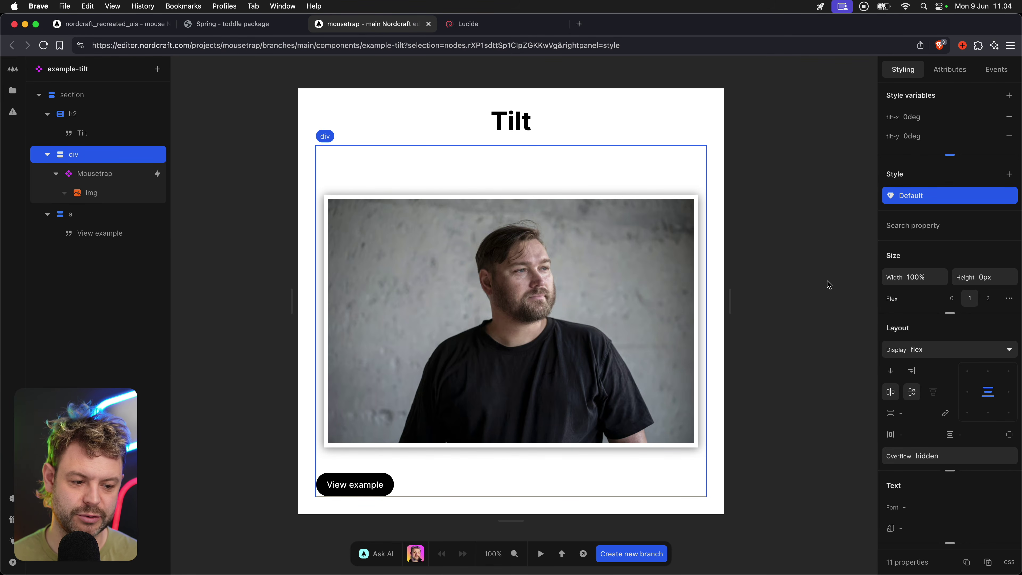
# Review the div's transform and transition styles, and test the tilt effect while widening the canvas.
pyautogui.scroll(-2, 945, 389)
pyautogui.scroll(-15, 944, 387)
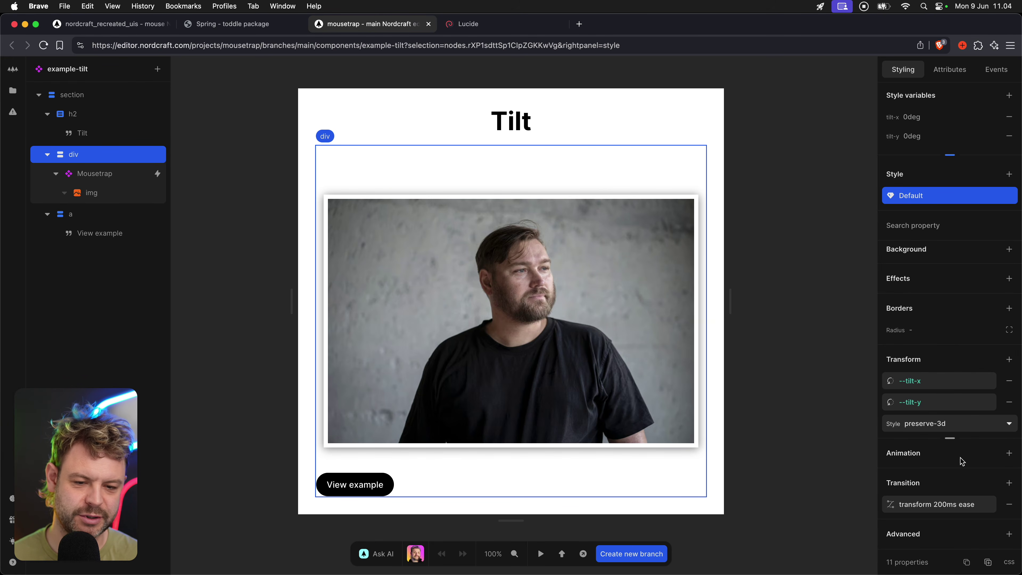
pyautogui.press('t')
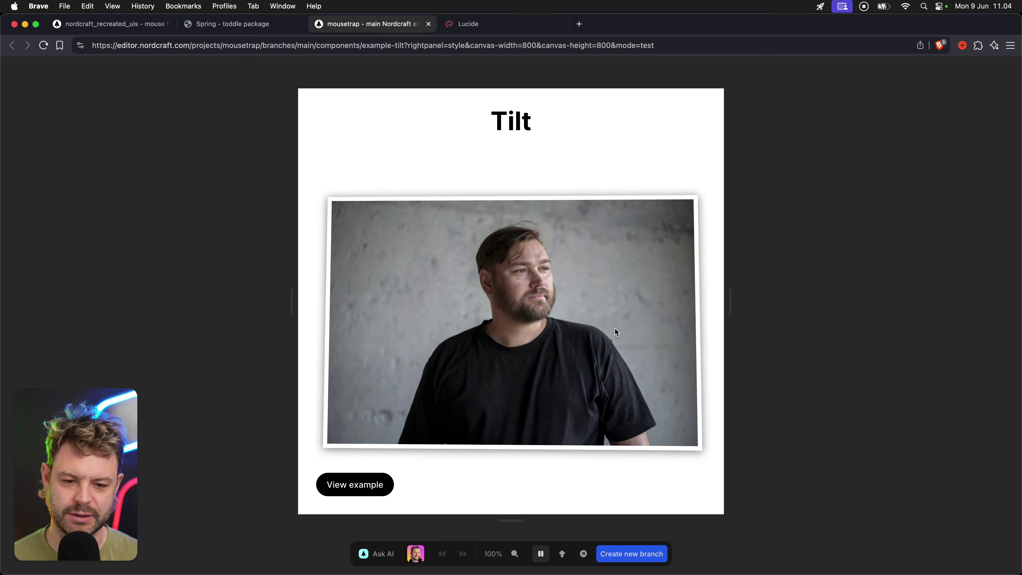
pyautogui.moveTo(728, 299); pyautogui.dragTo(797, 298)
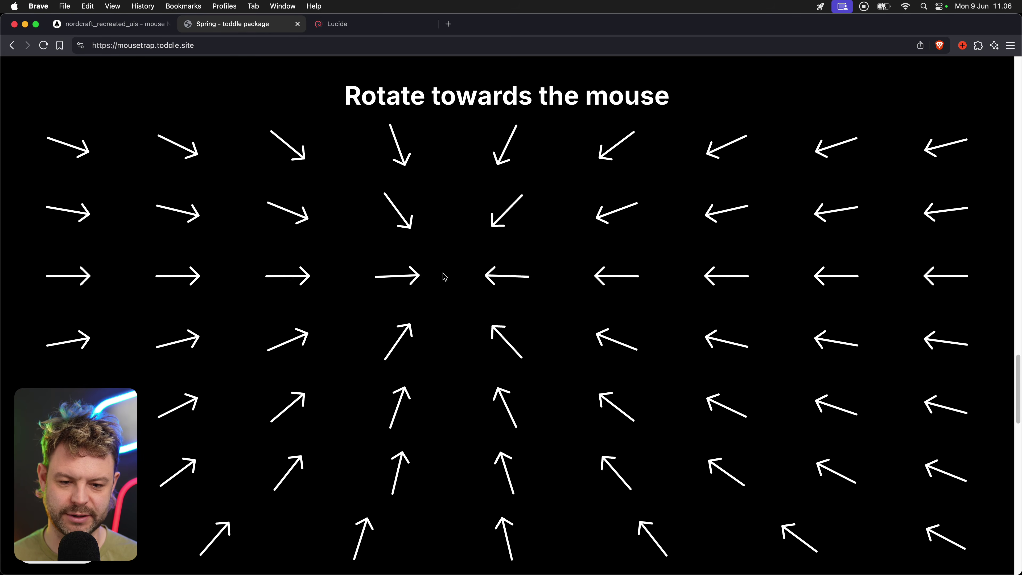
# Open the "Rotate towards the mouse" example from the demo site in the editor and widen its canvas to about 995 px.
pyautogui.scroll(-5, 431, 278)
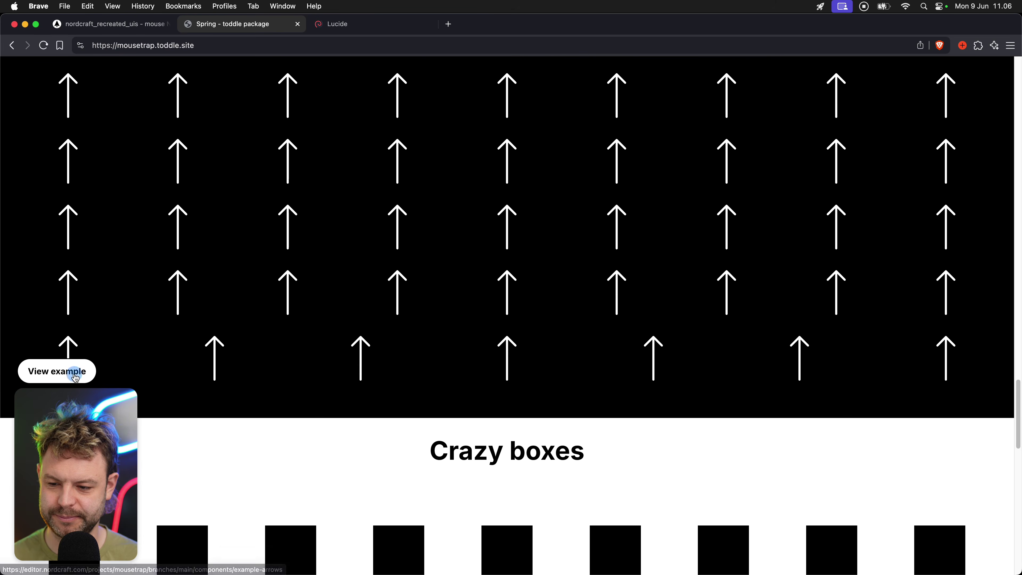
pyautogui.click(75, 377)
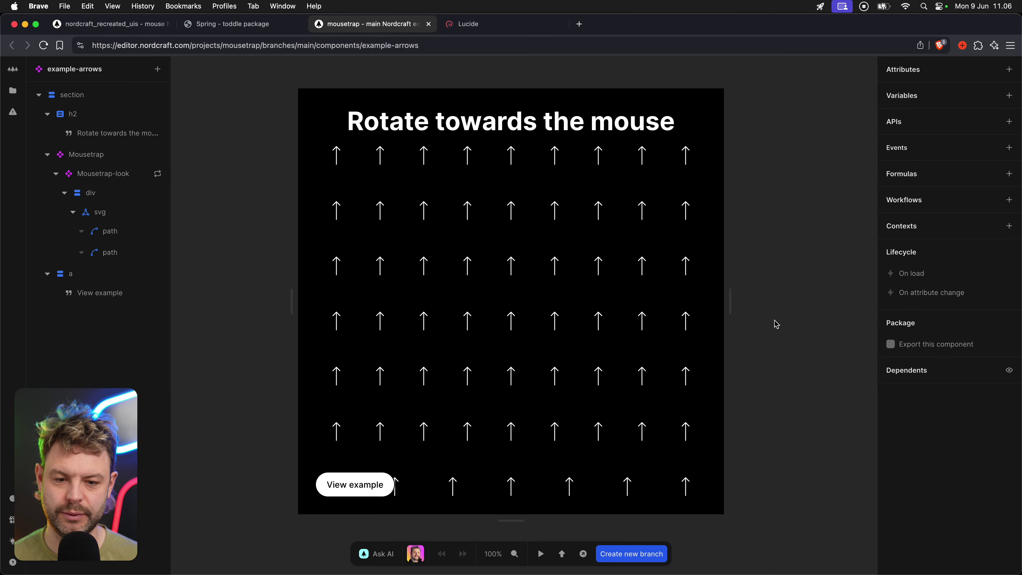
pyautogui.moveTo(729, 300); pyautogui.dragTo(781, 300)
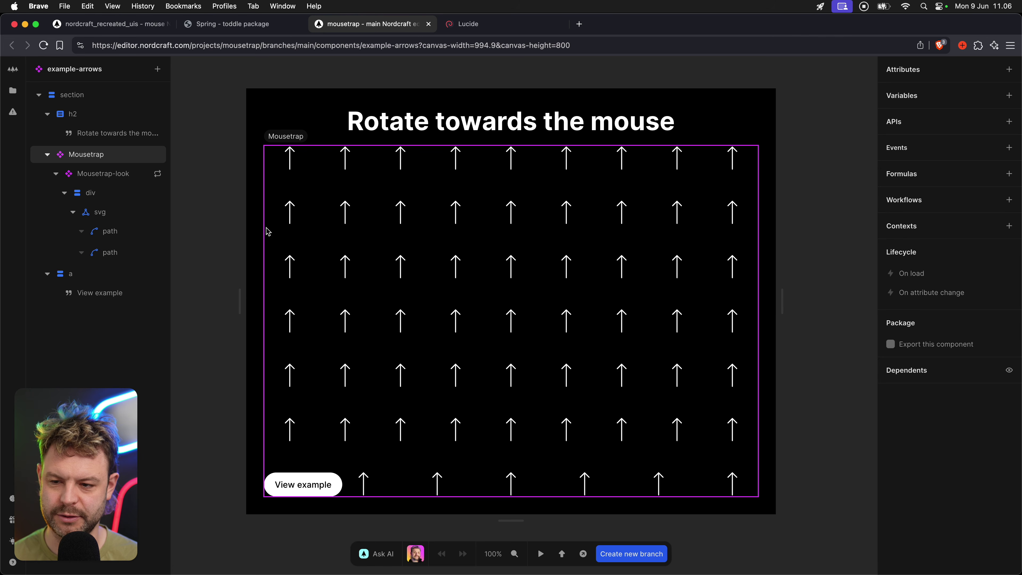
# Inspect the arrows example's Mousetrap, Mousetrap-look and div nodes in turn.
pyautogui.click(101, 155)
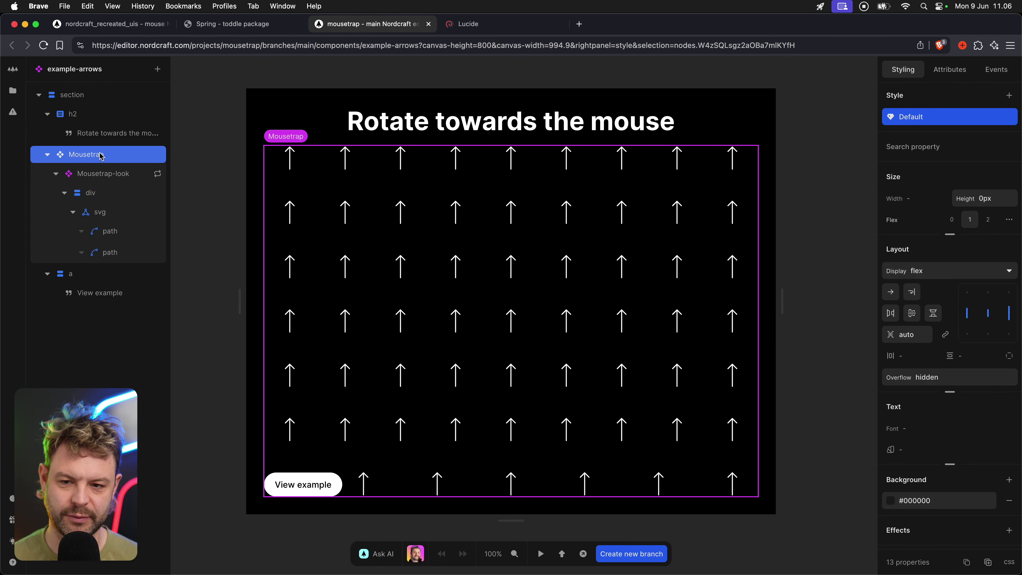
pyautogui.click(86, 175)
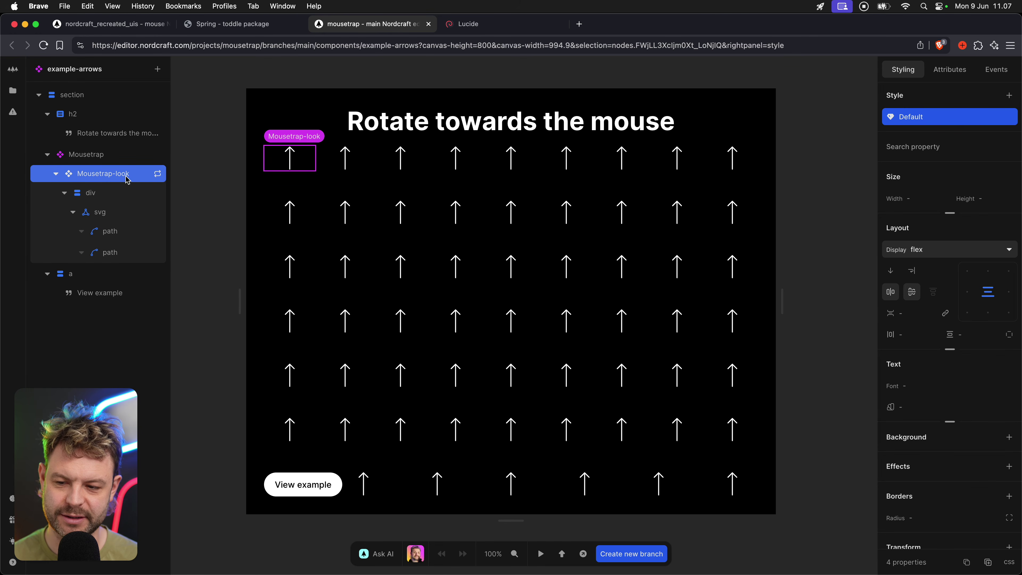
pyautogui.click(128, 193)
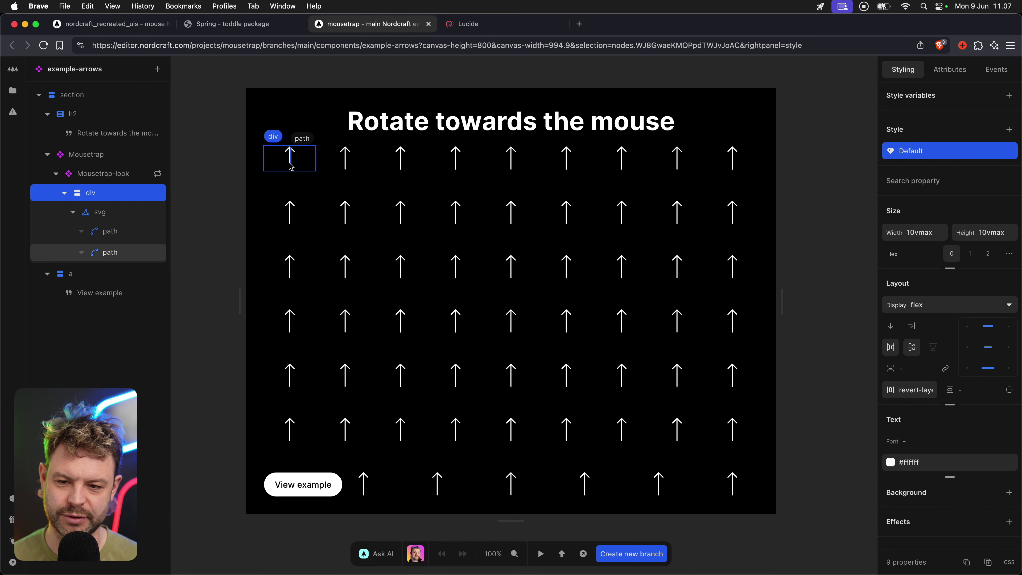
# Examine the Mousetrap-look component's repeat formula and the arrow svg's attributes.
pyautogui.click(131, 181)
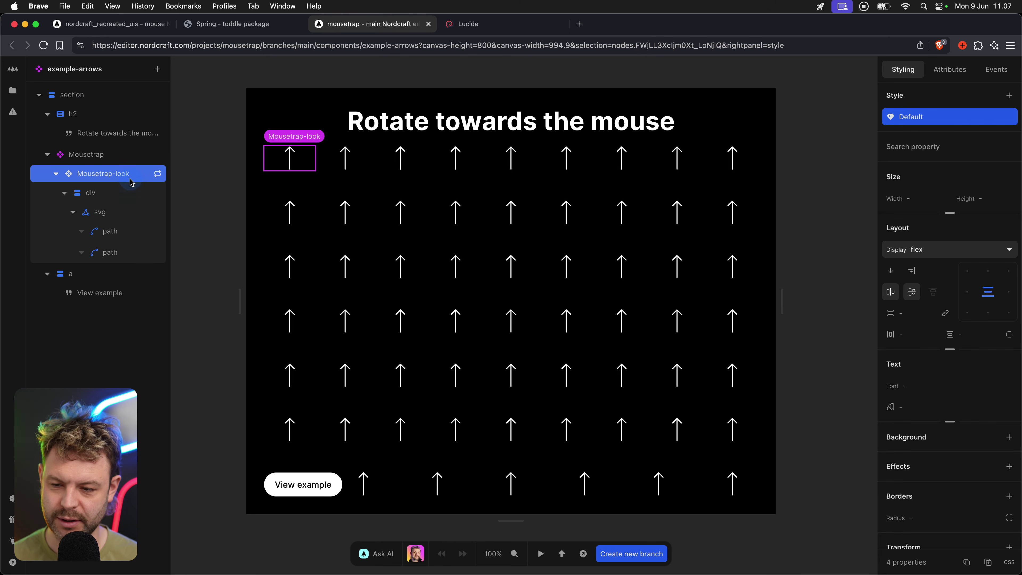
pyautogui.click(157, 173)
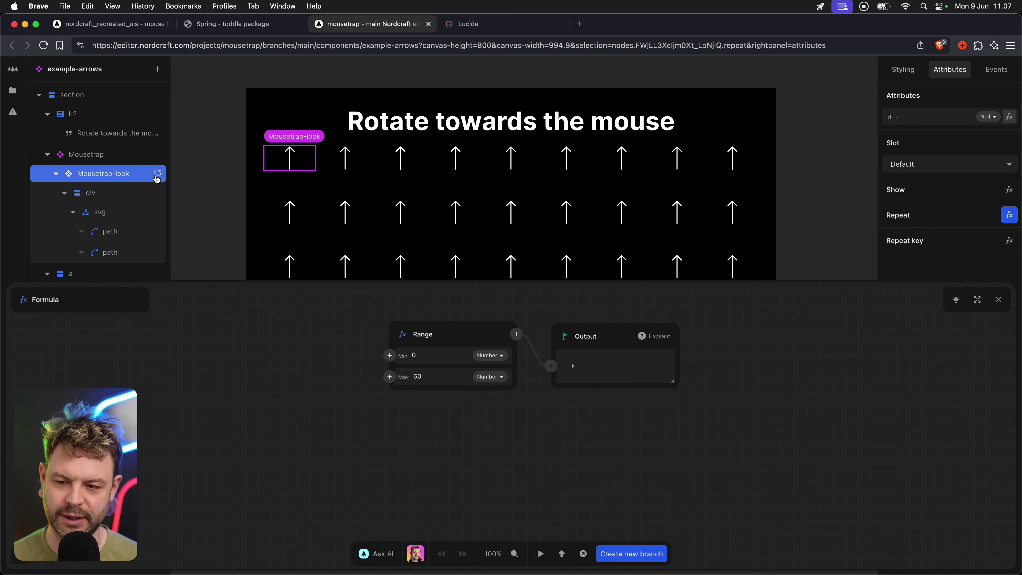
pyautogui.click(470, 338)
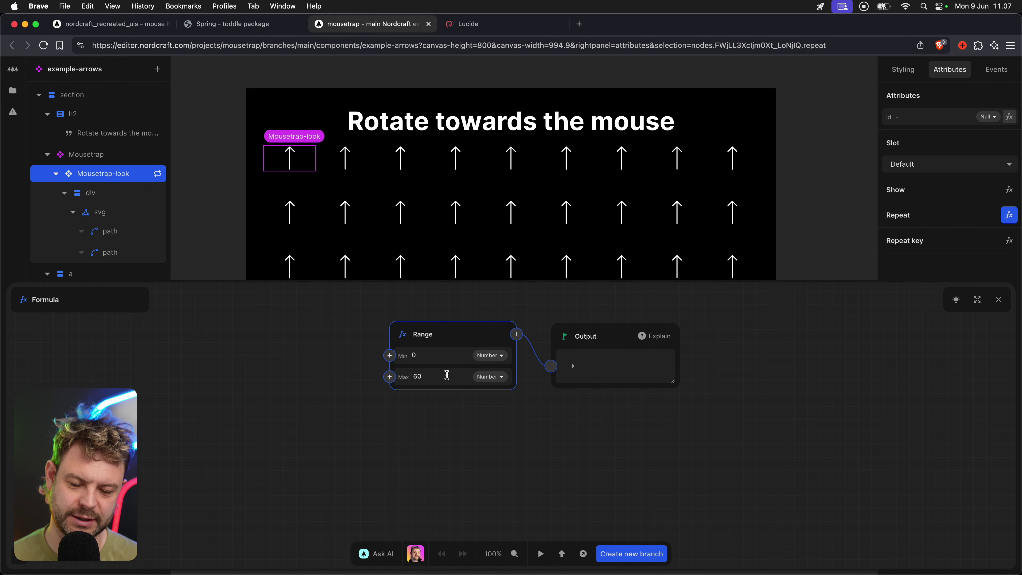
pyautogui.click(998, 299)
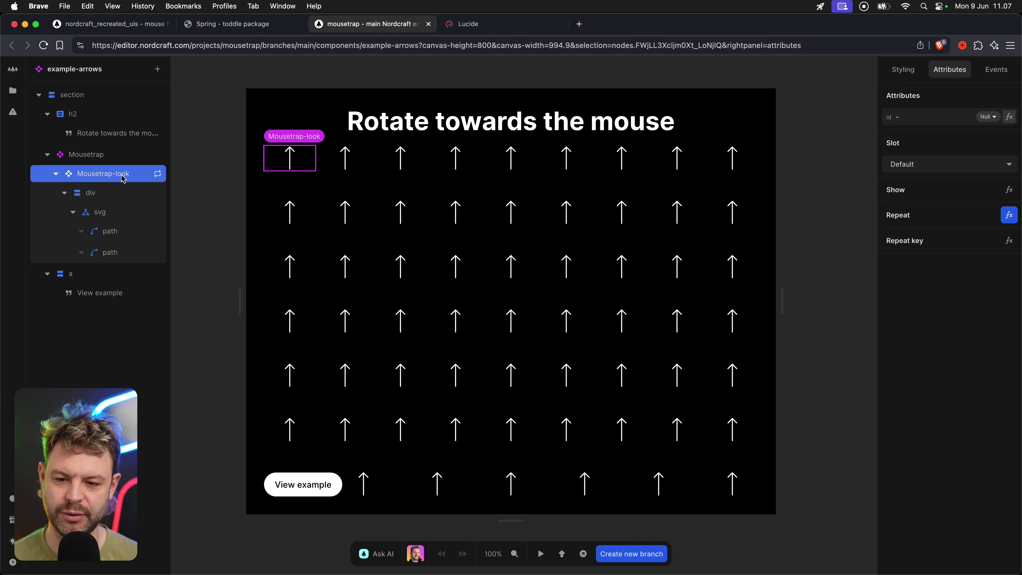
pyautogui.click(129, 210)
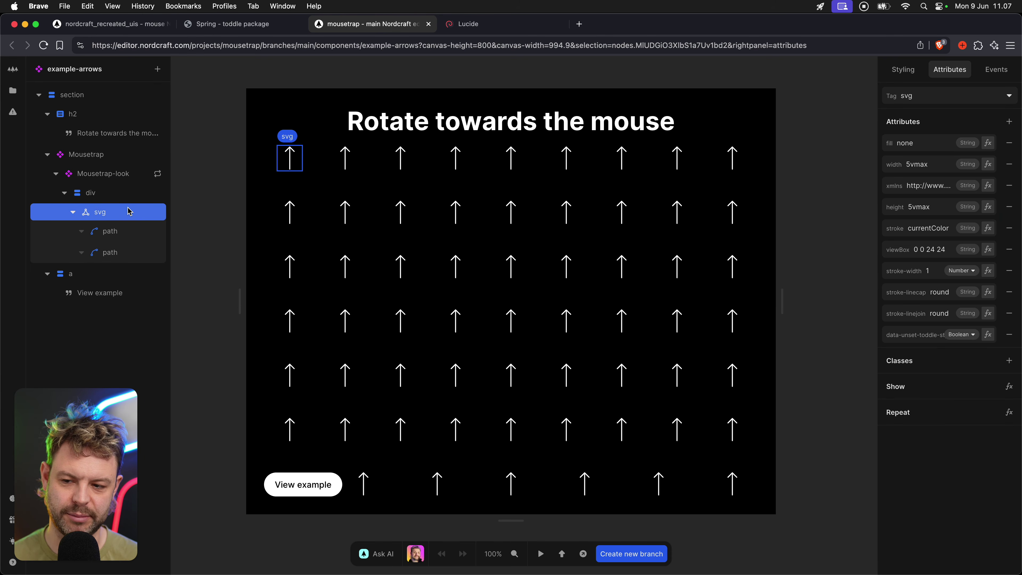
# Switch to the Lucide site and copy the SVG of the "pointer" icon.
pyautogui.click(467, 24)
pyautogui.click(315, 167)
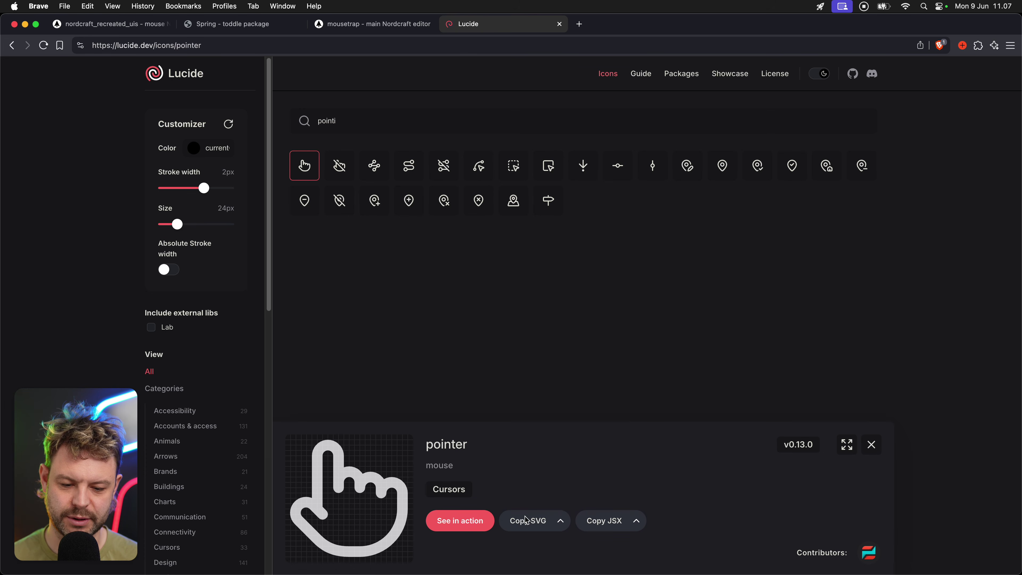
pyautogui.click(583, 521)
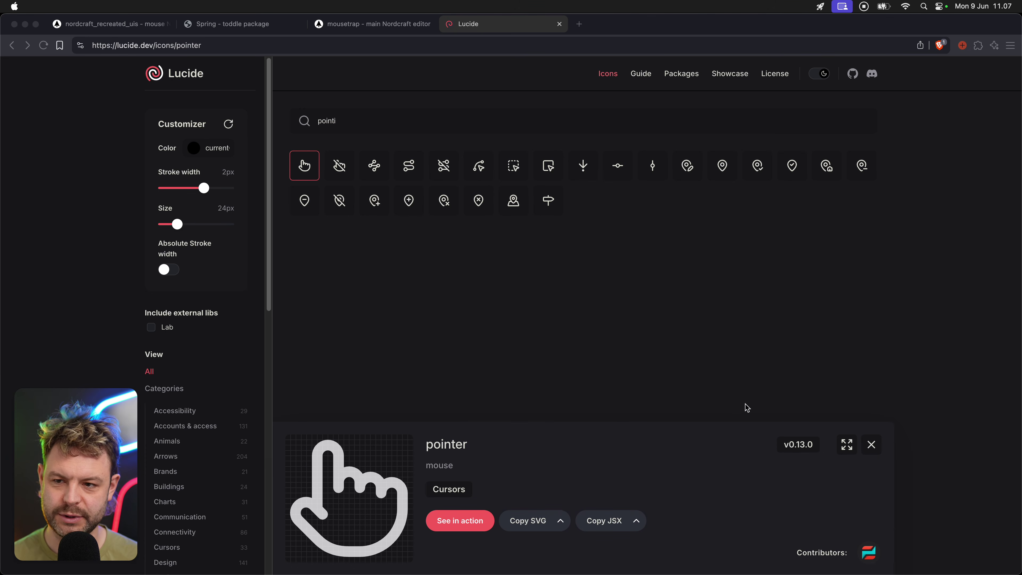
pyautogui.click(521, 523)
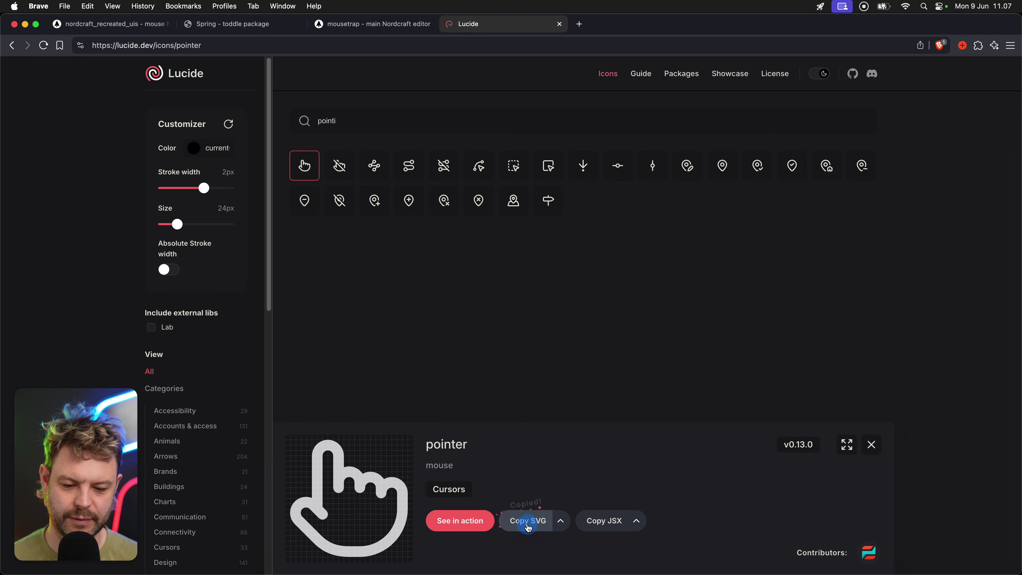
# Return to the Nordcraft editor and paste the copied pointer icon into the div inside Mousetrap-look.
pyautogui.click(350, 26)
pyautogui.click(126, 195)
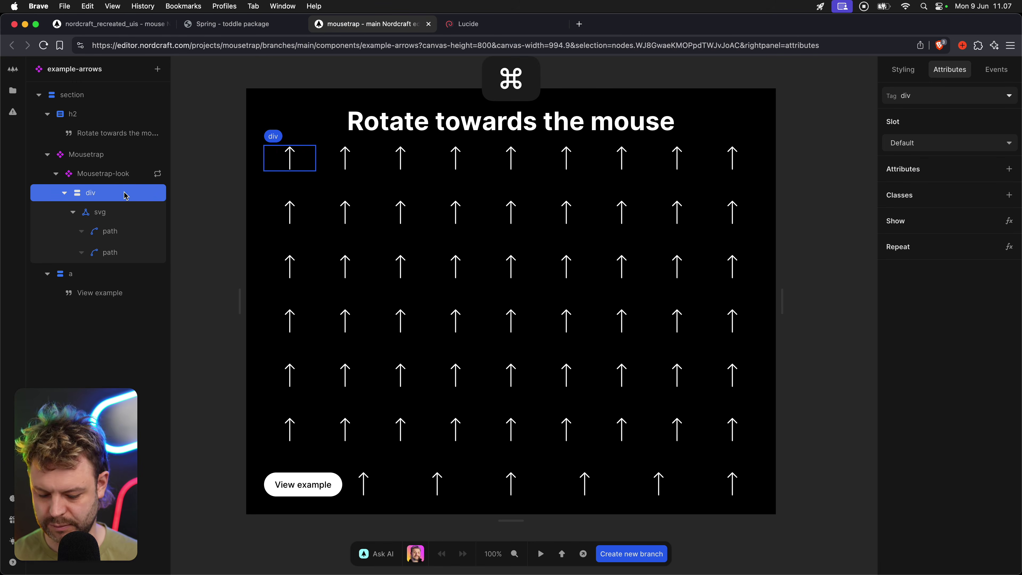
pyautogui.press('super+v')
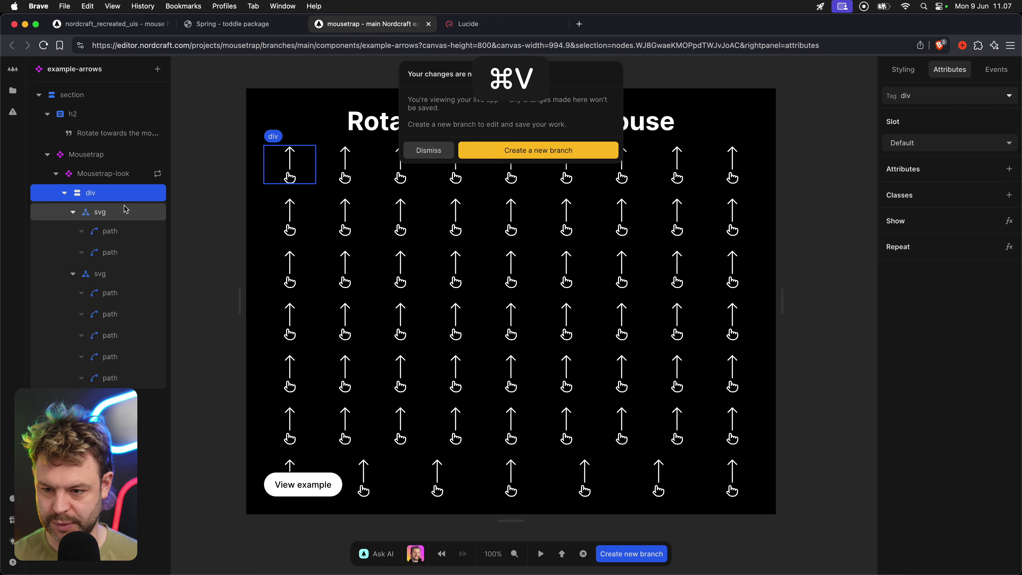
# Dismiss the unsaved-changes notice and delete the original arrow svg from the div inside Mousetrap-look.
pyautogui.click(420, 152)
pyautogui.click(111, 215)
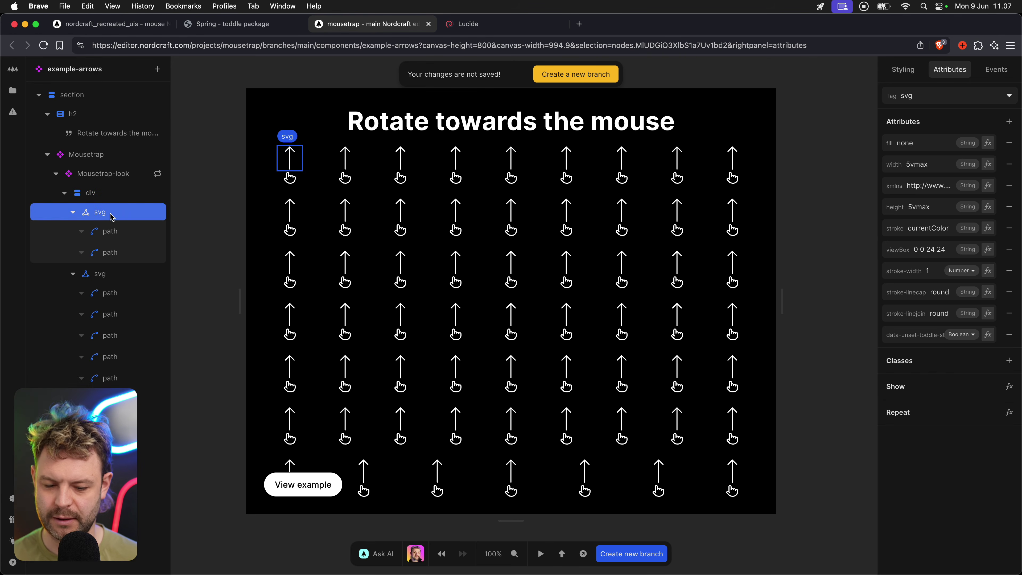
pyautogui.press('BackSpace')
# Set the width and height attributes of the remaining pointer svg to 40.
pyautogui.click(112, 216)
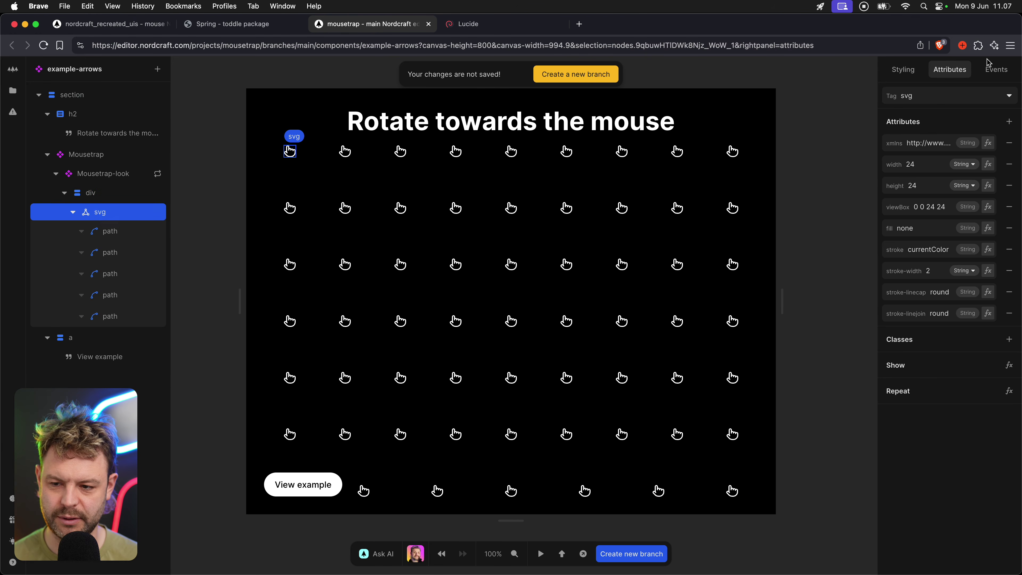
pyautogui.click(927, 165)
pyautogui.write('40')
pyautogui.click(926, 186)
pyautogui.write('40')
pyautogui.press('Return')
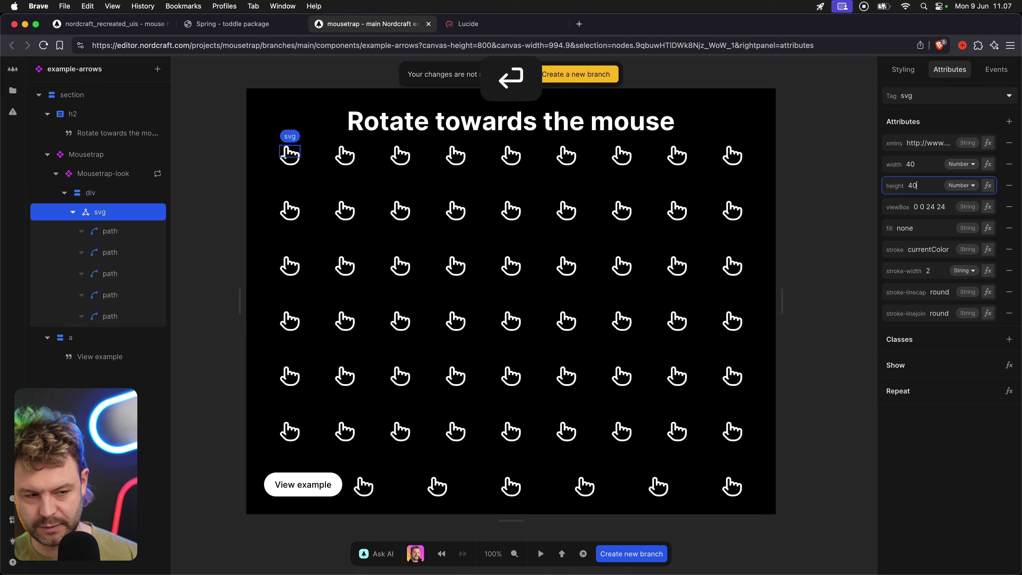
# Preview the pointer icons following the mouse in test mode, and return to design mode.
pyautogui.click(802, 201)
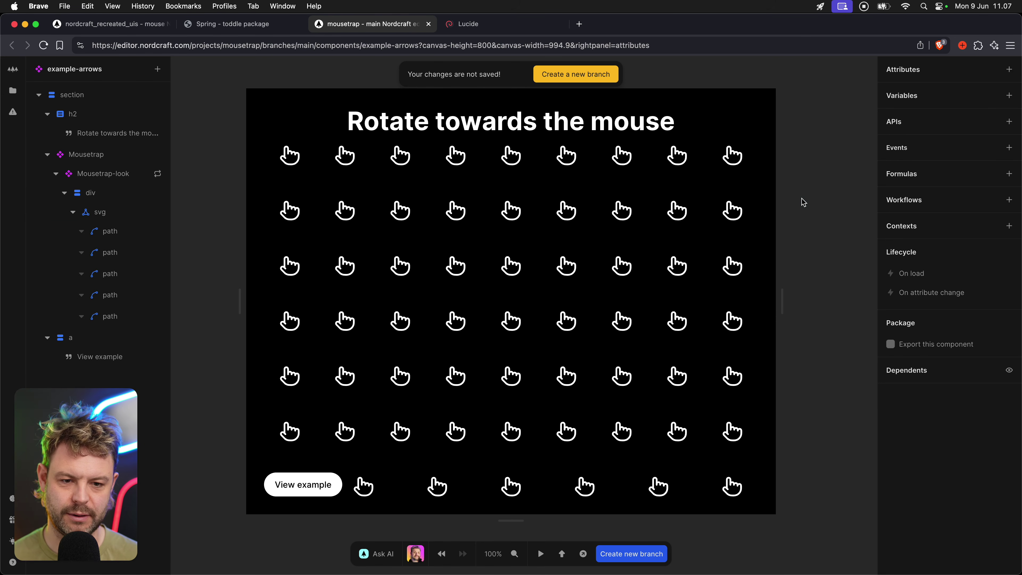
pyautogui.press('t')
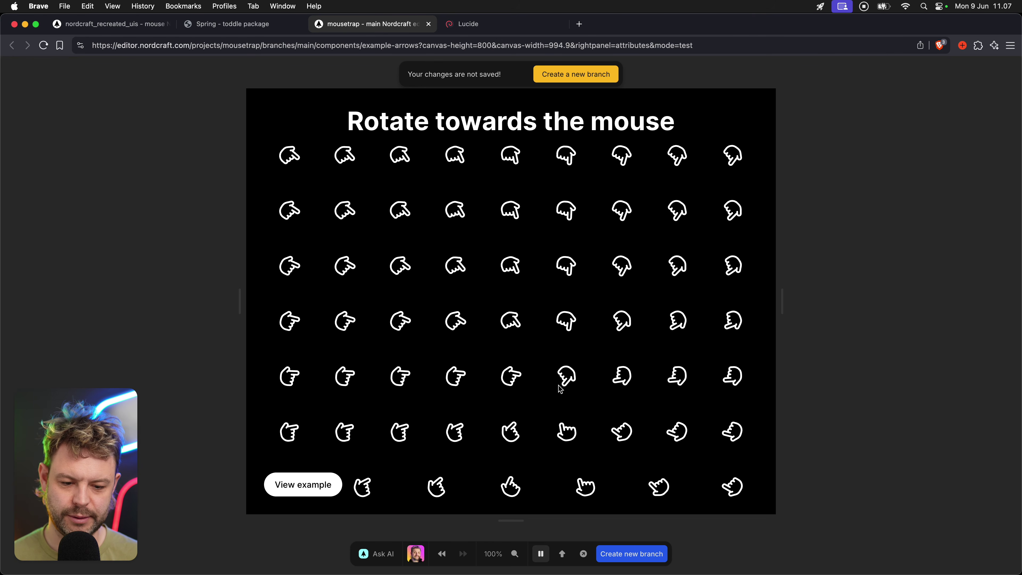
pyautogui.press('t')
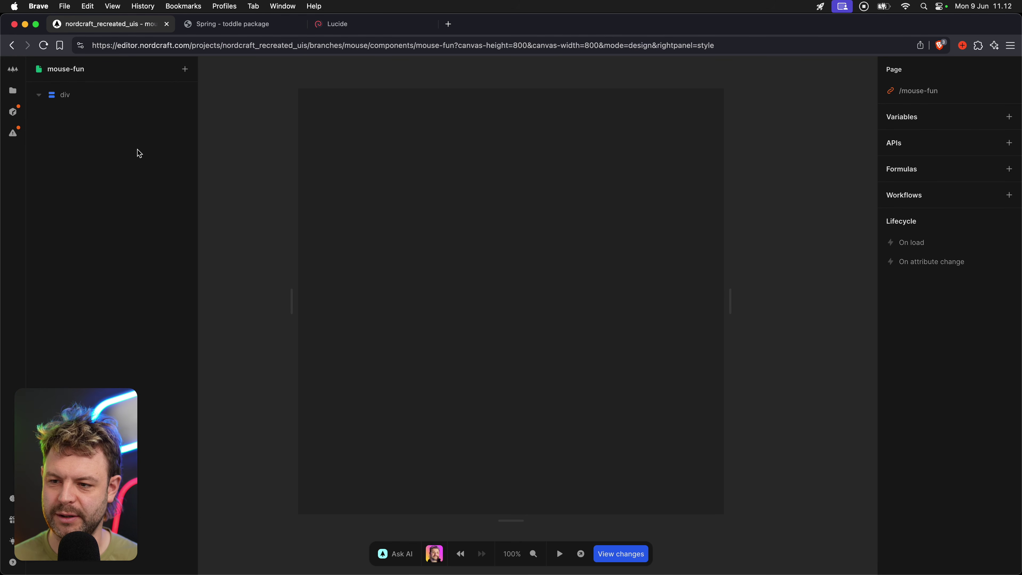
# Search the packages for "mouse", install the Mousetrap package in the mouse-fun project, and return to the page's element tree.
pyautogui.click(13, 111)
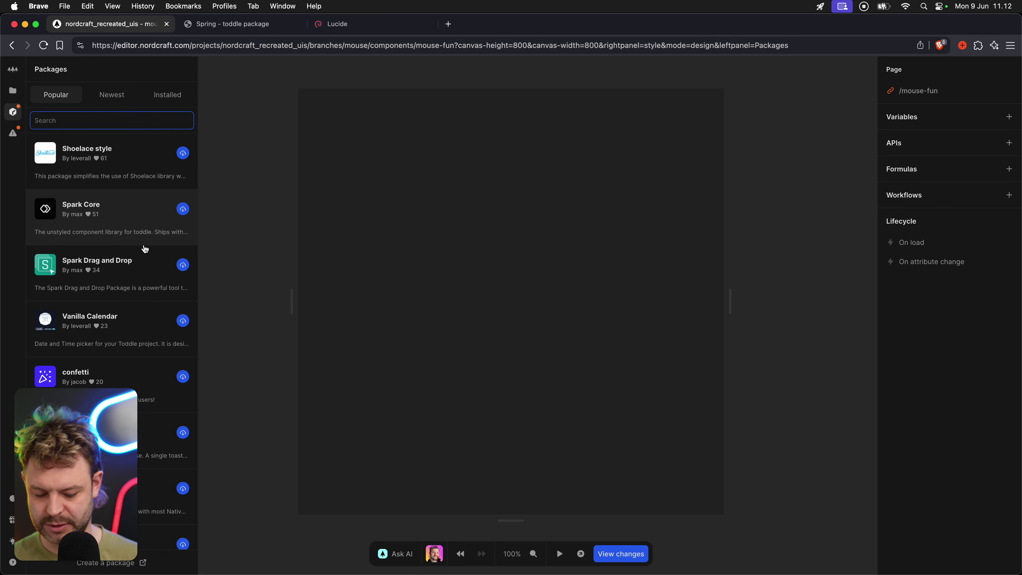
pyautogui.write('mouse')
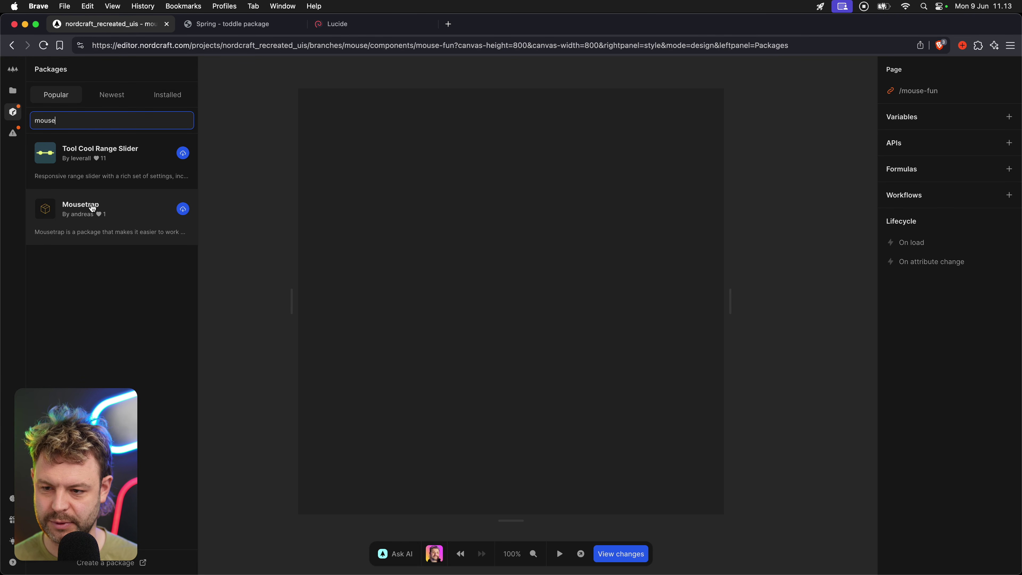
pyautogui.click(183, 208)
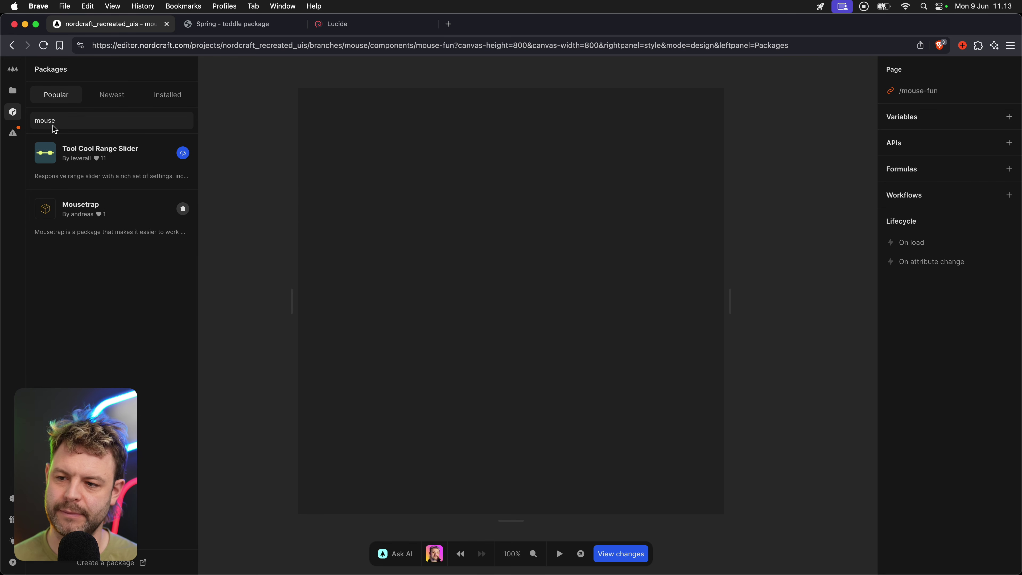
pyautogui.click(12, 90)
pyautogui.click(70, 140)
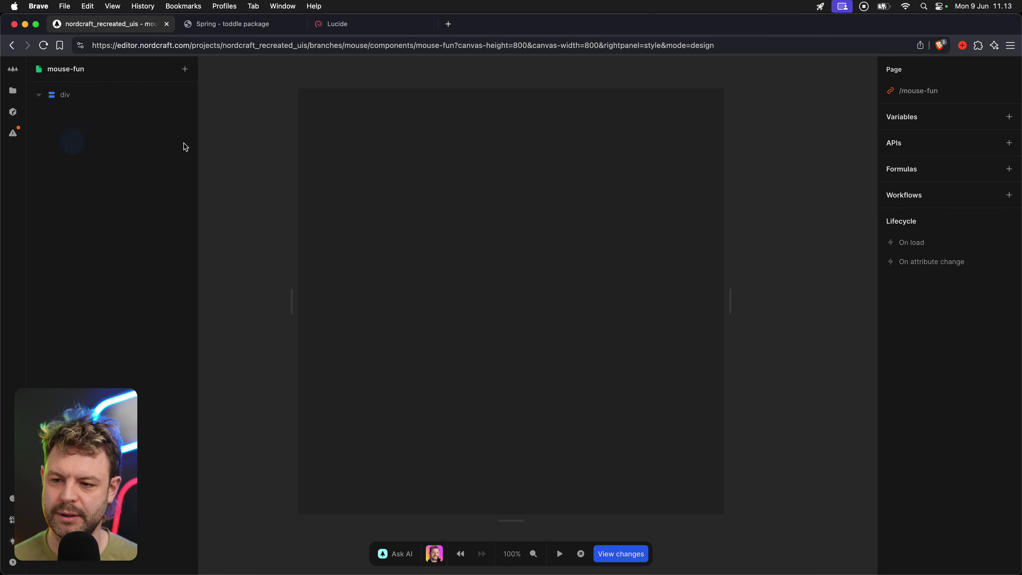
# Add a Mousetrap component inside the page's root div.
pyautogui.click(130, 99)
pyautogui.write('amouse')
pyautogui.press('Return')
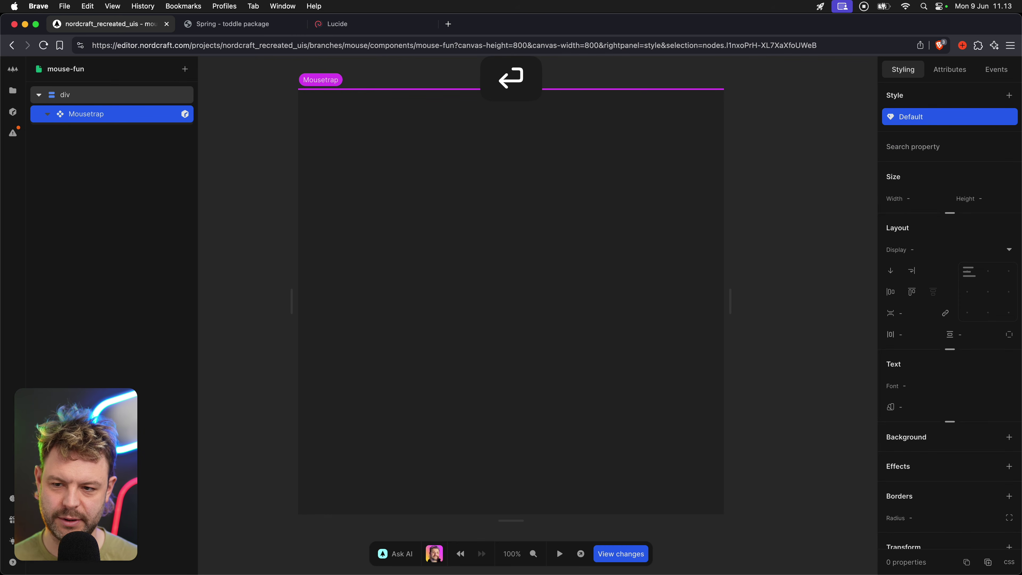
# Add a Mousetrap-look component inside the Mousetrap component.
pyautogui.click(121, 121)
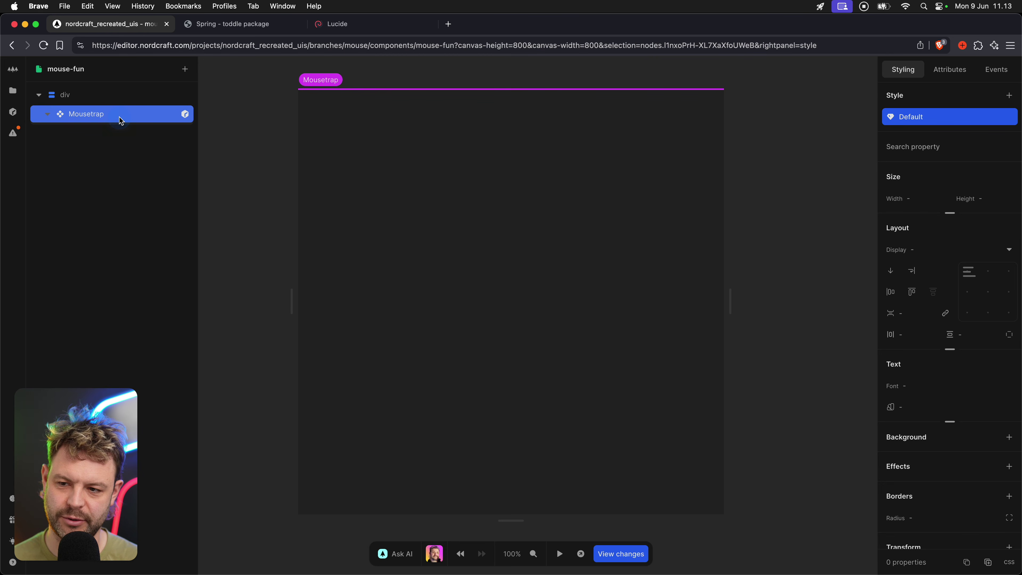
pyautogui.press('a')
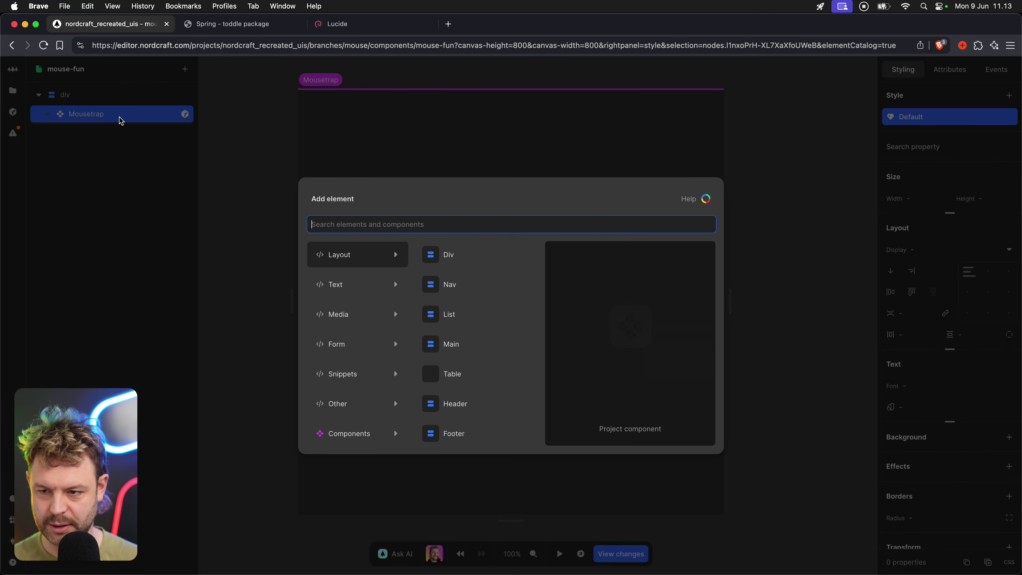
pyautogui.write('mouse')
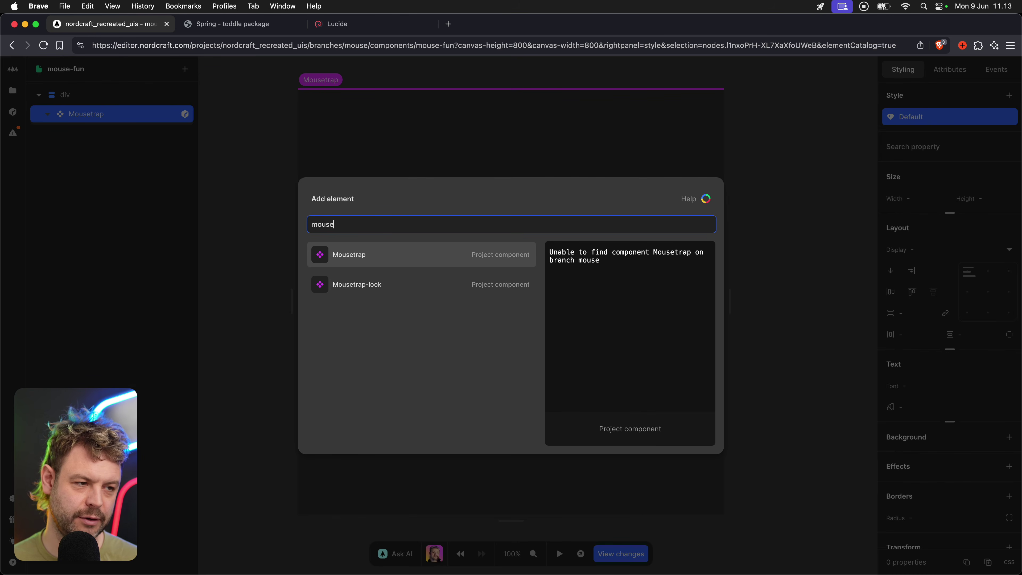
pyautogui.press('Down')
pyautogui.press('Return')
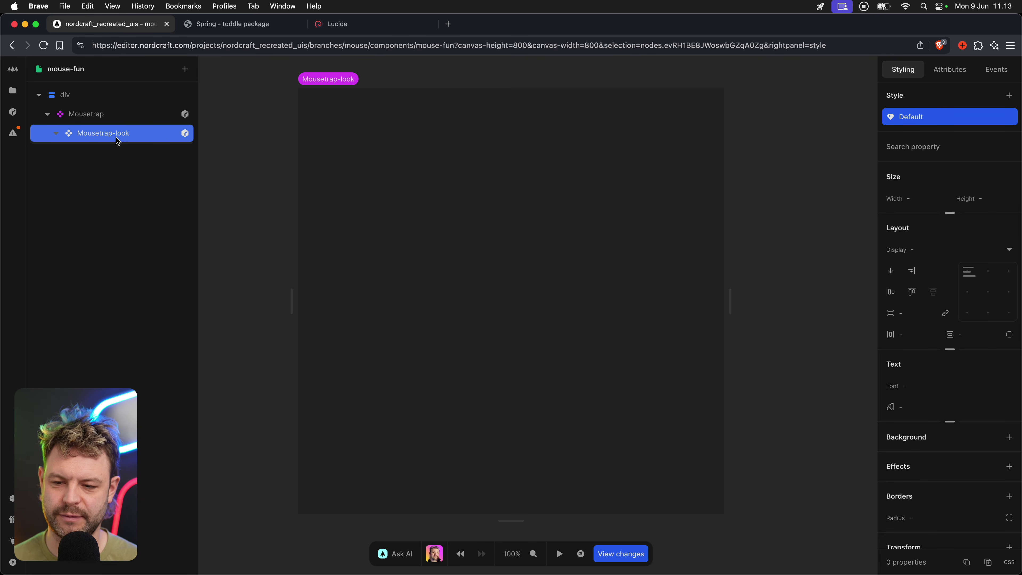
# Add a div inside Mousetrap-look and set its width and height to 80px.
pyautogui.write('ad')
pyautogui.press('Down')
pyautogui.press('Return')
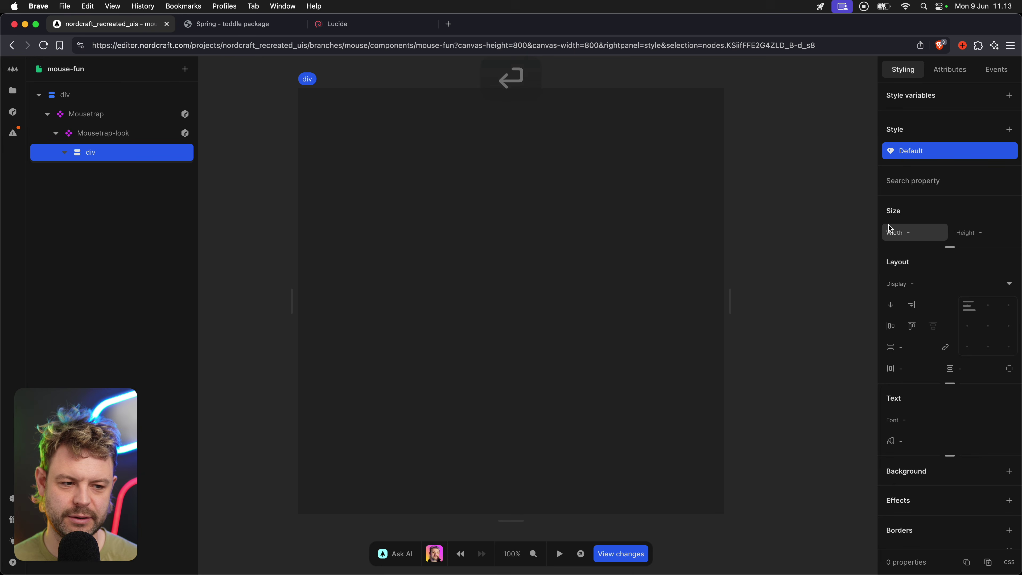
pyautogui.click(908, 232)
pyautogui.write('80')
pyautogui.press('Tab')
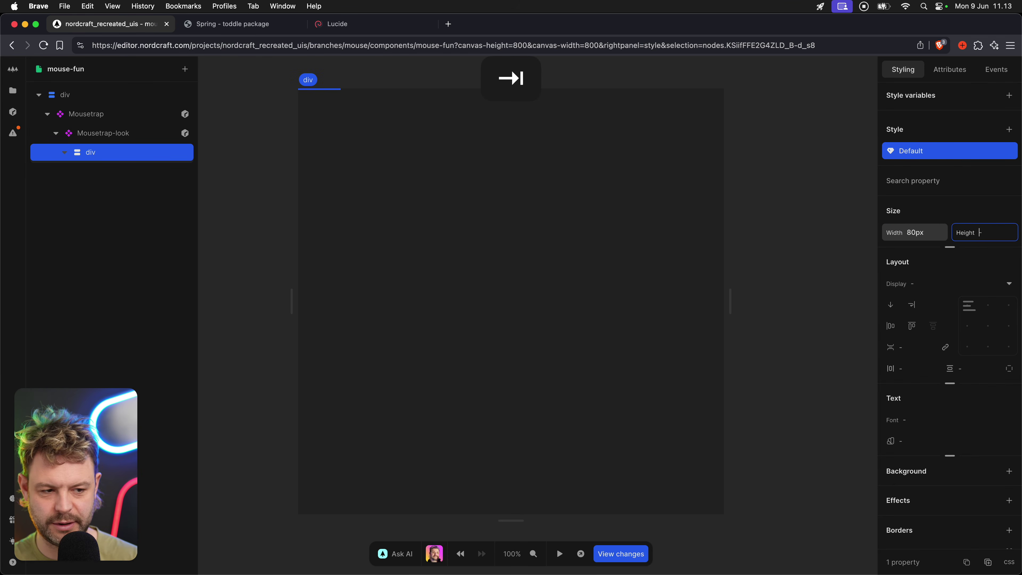
pyautogui.write('80')
pyautogui.press('Tab')
# Switch to the Lucide site and copy the SVG of the "baby" icon.
pyautogui.click(393, 28)
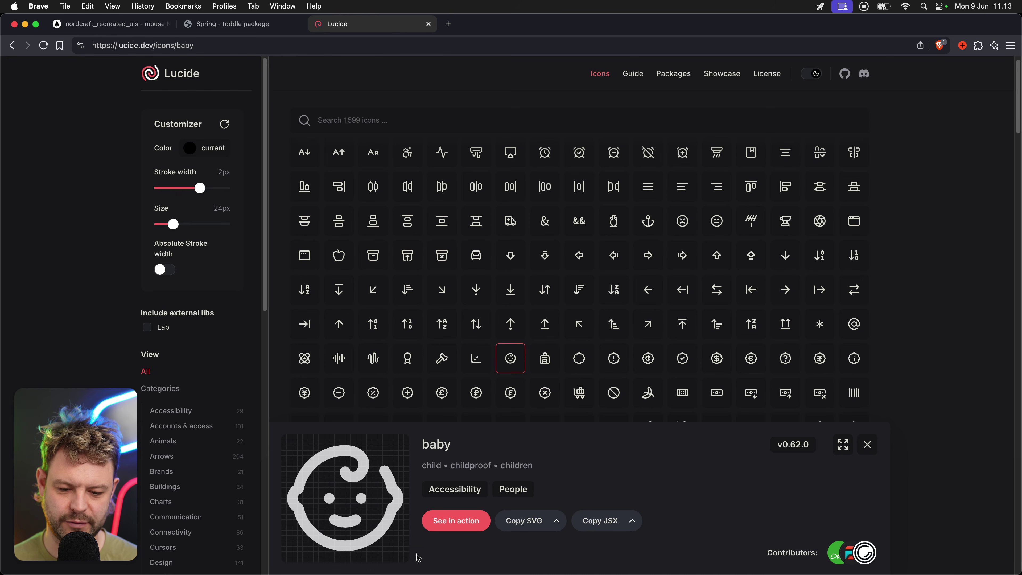
pyautogui.press('super+Tab')
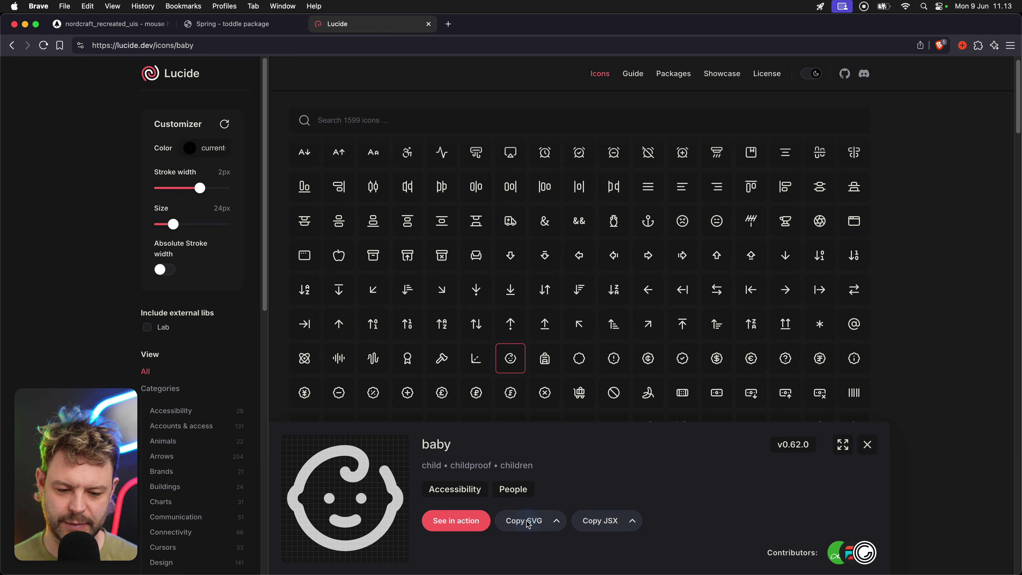
pyautogui.click(522, 520)
# Return to the Nordcraft editor, paste the baby icon into the 80px div, and centre it both ways.
pyautogui.click(262, 28)
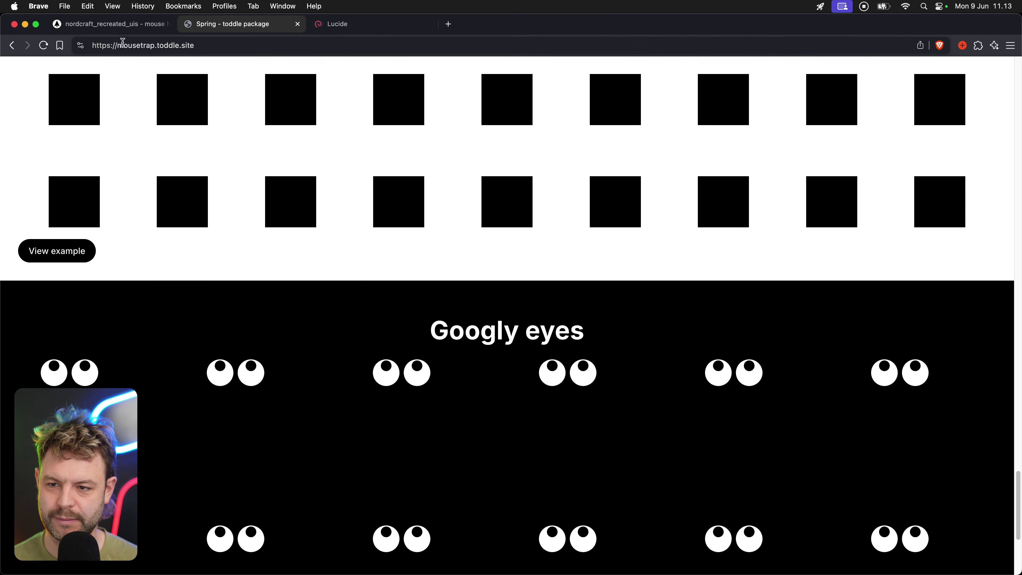
pyautogui.click(116, 24)
pyautogui.click(136, 155)
pyautogui.press('super+v')
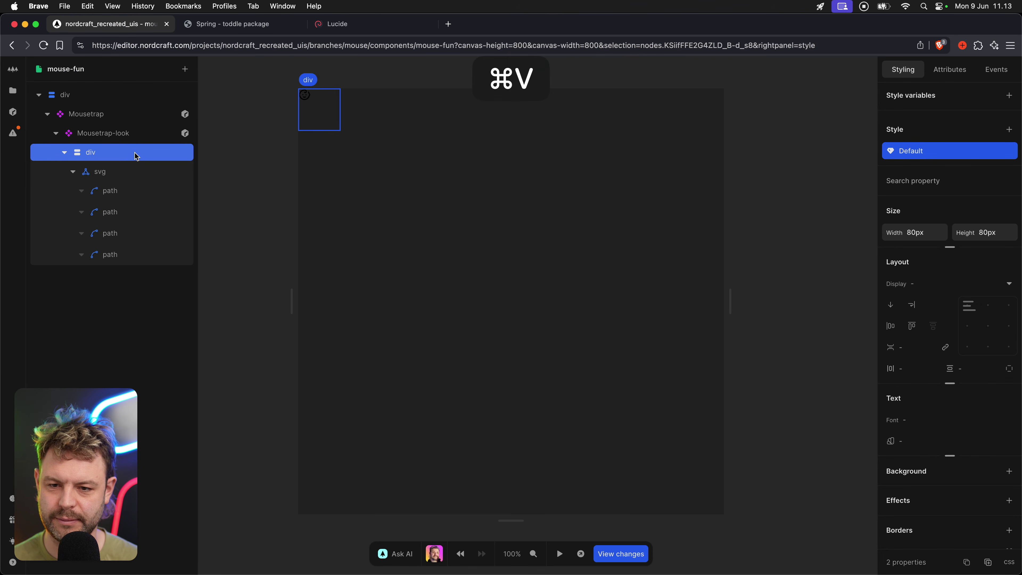
pyautogui.click(989, 329)
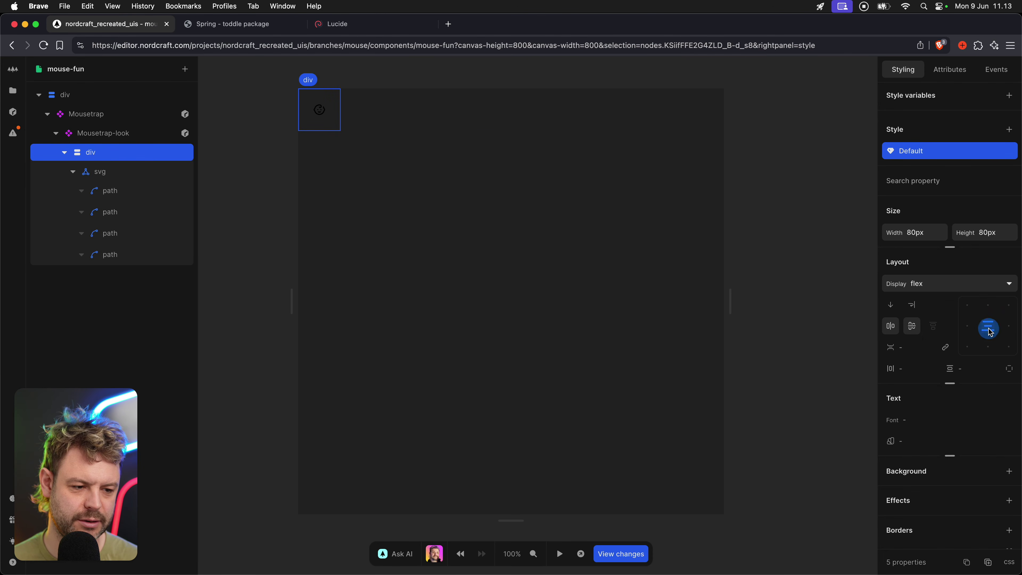
# Give the Mousetrap-look component a flex display with row direction and wrapping.
pyautogui.click(130, 133)
pyautogui.click(890, 271)
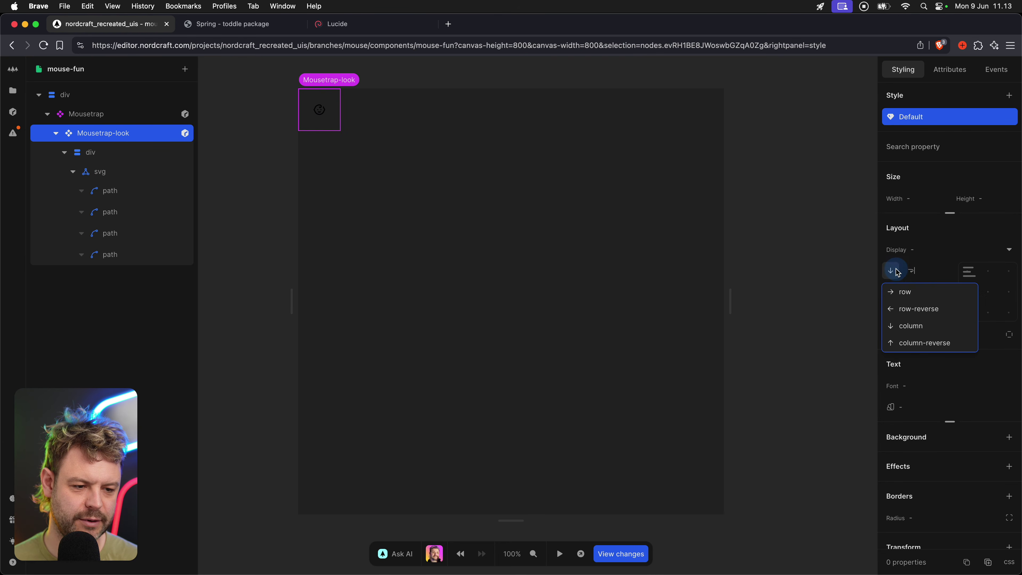
pyautogui.click(902, 293)
pyautogui.click(911, 270)
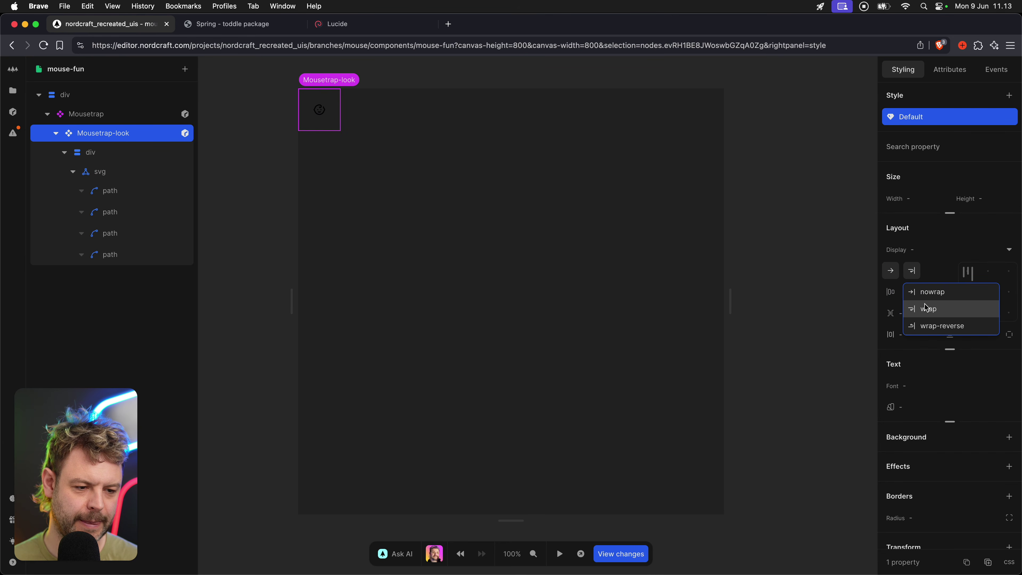
pyautogui.click(926, 308)
pyautogui.click(921, 250)
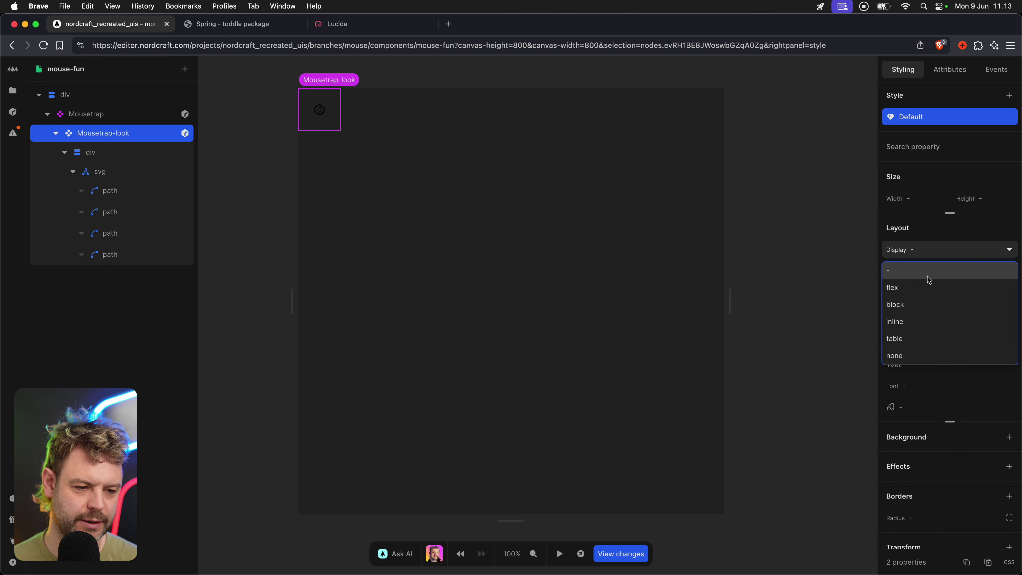
pyautogui.click(924, 290)
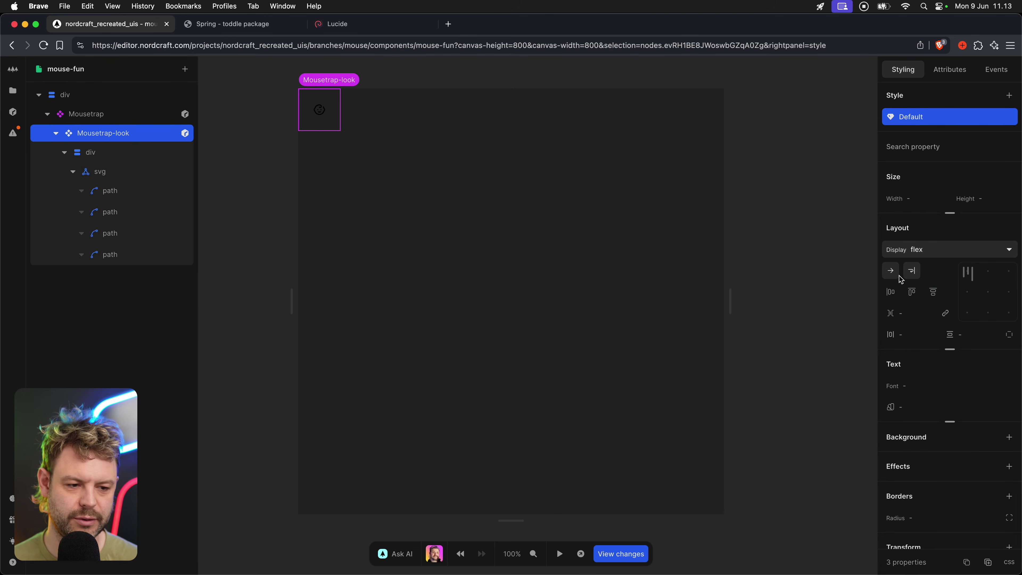
# Collapse the svg's paths and repeat the Mousetrap-look component with a Range formula whose Max is 60.
pyautogui.click(133, 156)
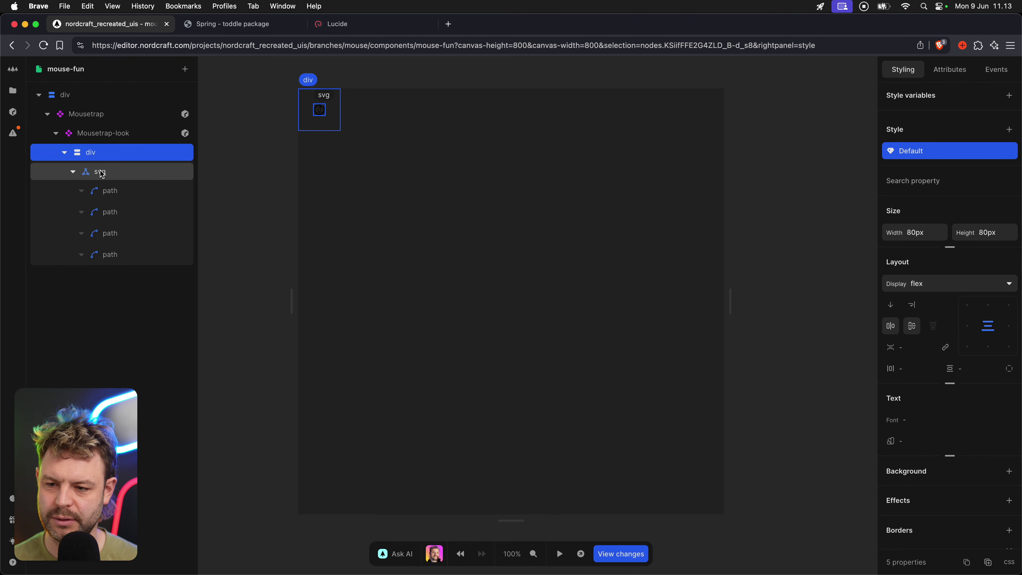
pyautogui.click(74, 172)
pyautogui.rightClick(161, 134)
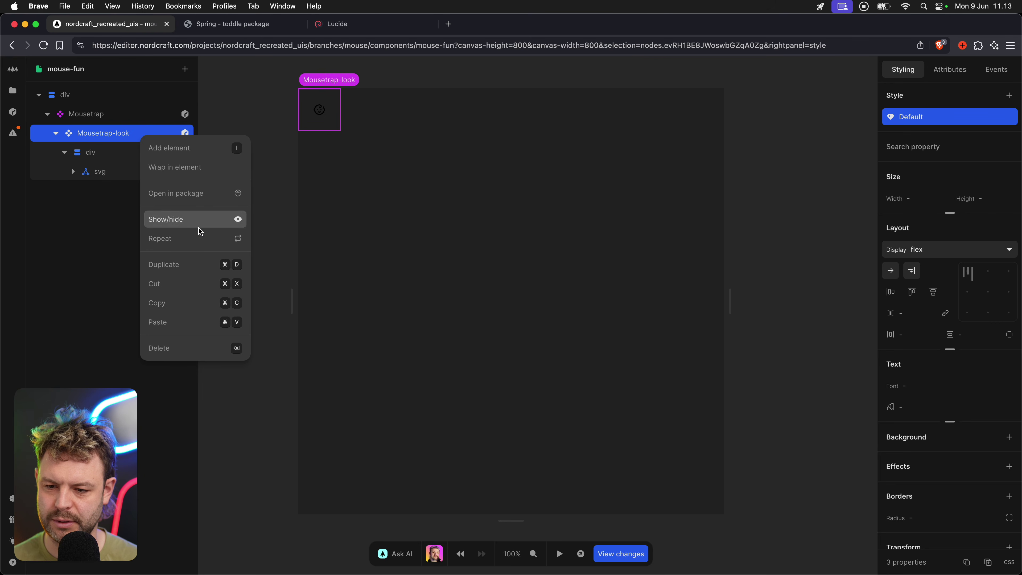
pyautogui.click(200, 237)
pyautogui.write('range')
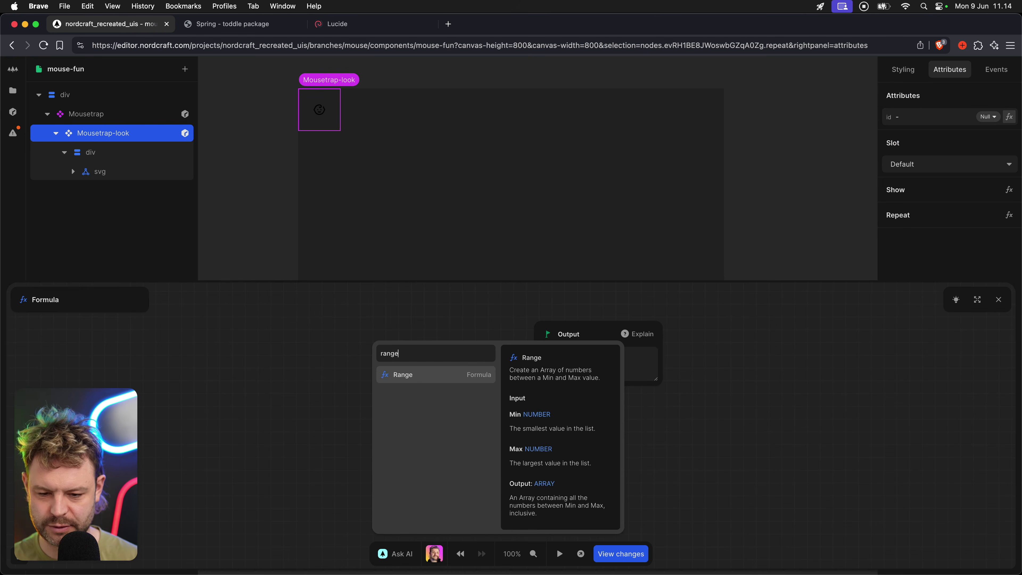
pyautogui.press('Return')
pyautogui.click(445, 377)
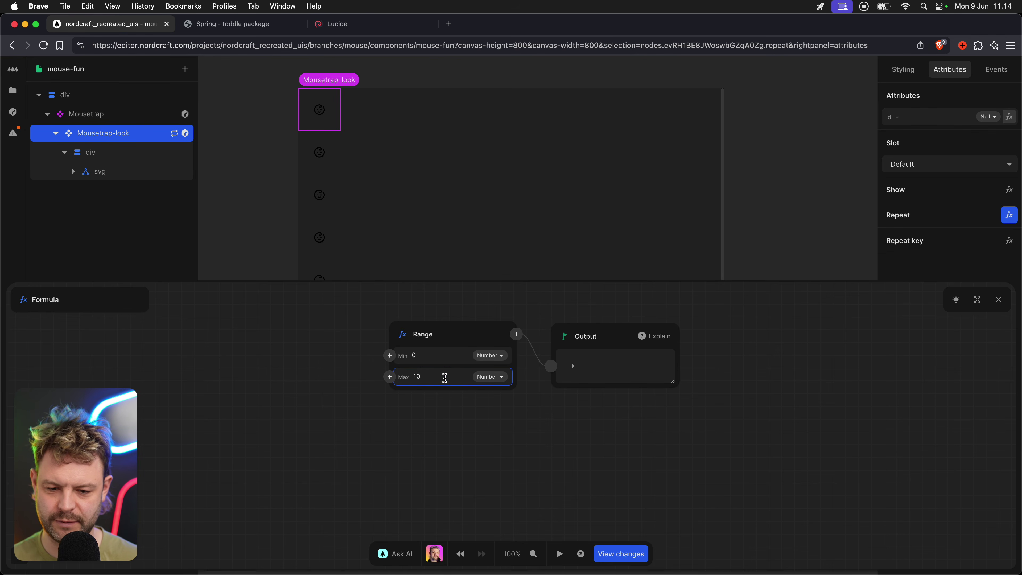
pyautogui.press('shift+super+Left')
pyautogui.write('60')
pyautogui.press('Return')
pyautogui.click(777, 234)
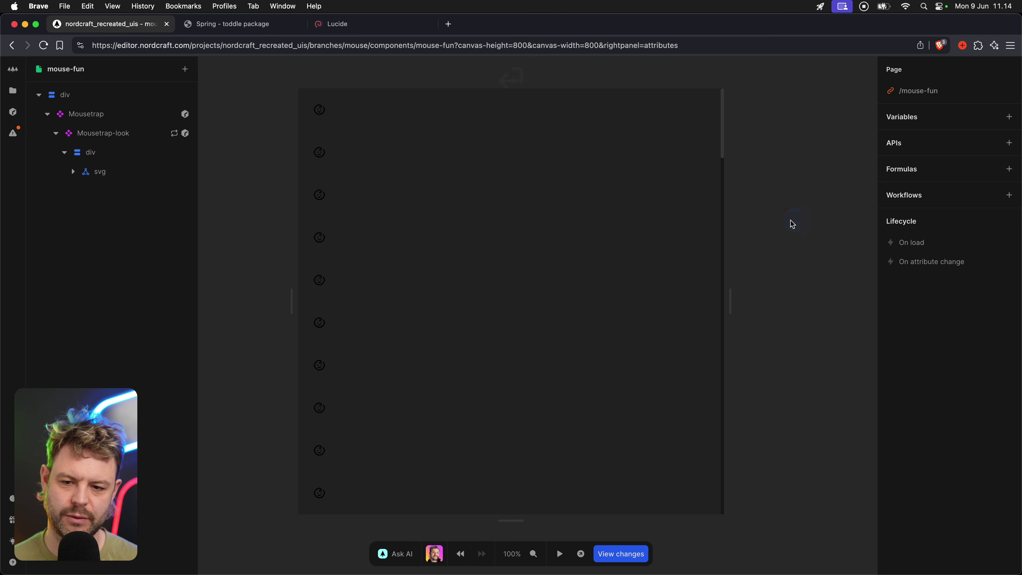
# Set the parent Mousetrap component's layout to row direction with wrap.
pyautogui.click(136, 134)
pyautogui.click(901, 70)
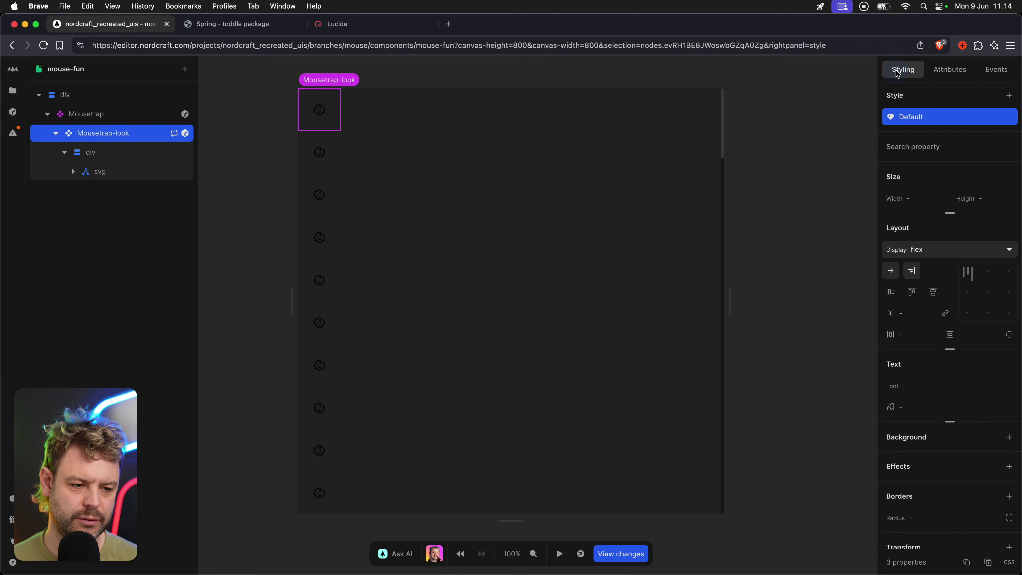
pyautogui.click(107, 117)
pyautogui.click(890, 270)
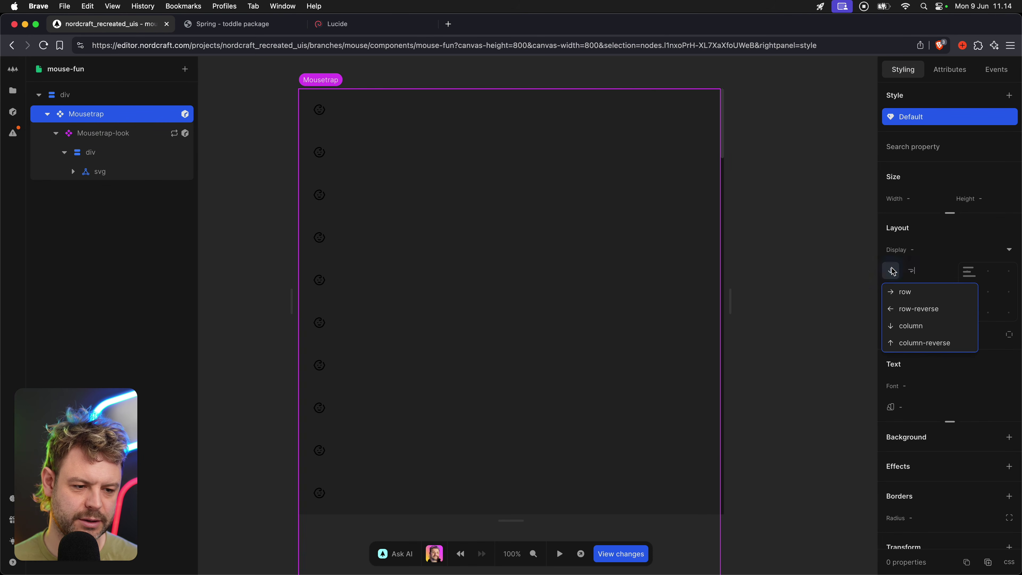
pyautogui.click(911, 291)
pyautogui.click(912, 270)
pyautogui.click(918, 308)
# Clear the flex direction and wrap settings from the Mousetrap-look component, keeping its flex display.
pyautogui.click(136, 139)
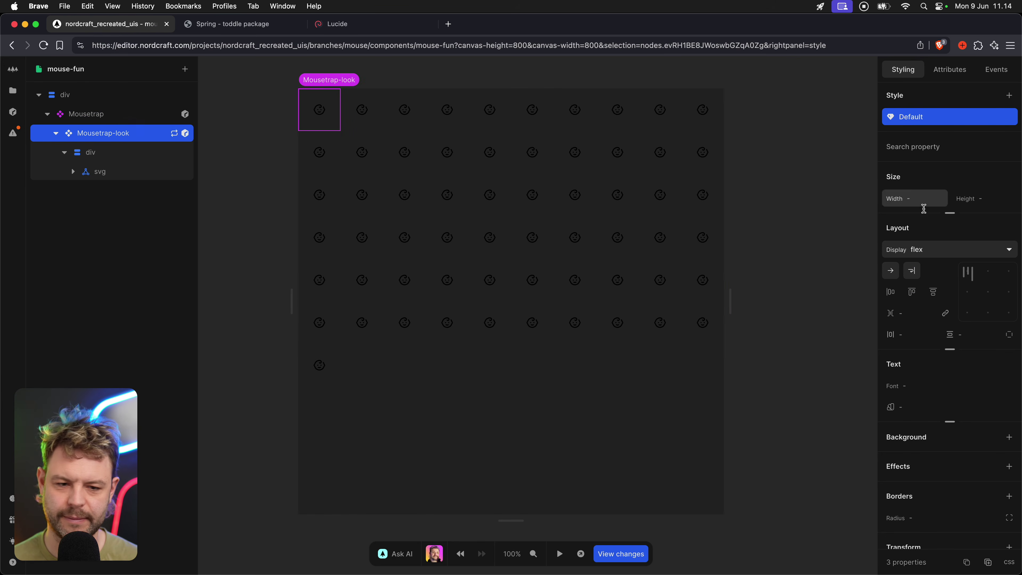
pyautogui.click(889, 273)
pyautogui.click(911, 342)
pyautogui.click(912, 271)
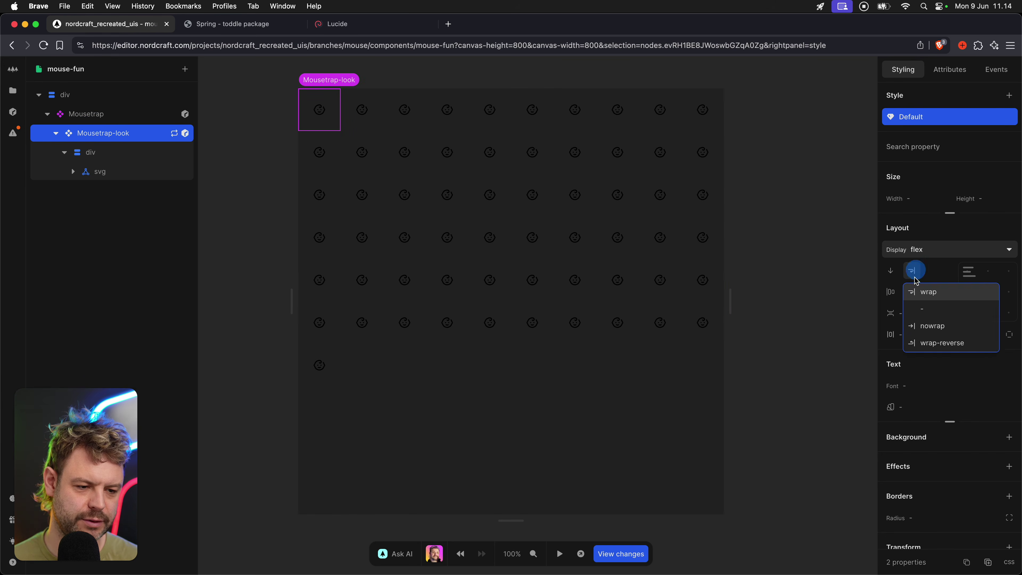
pyautogui.click(918, 308)
pyautogui.click(250, 179)
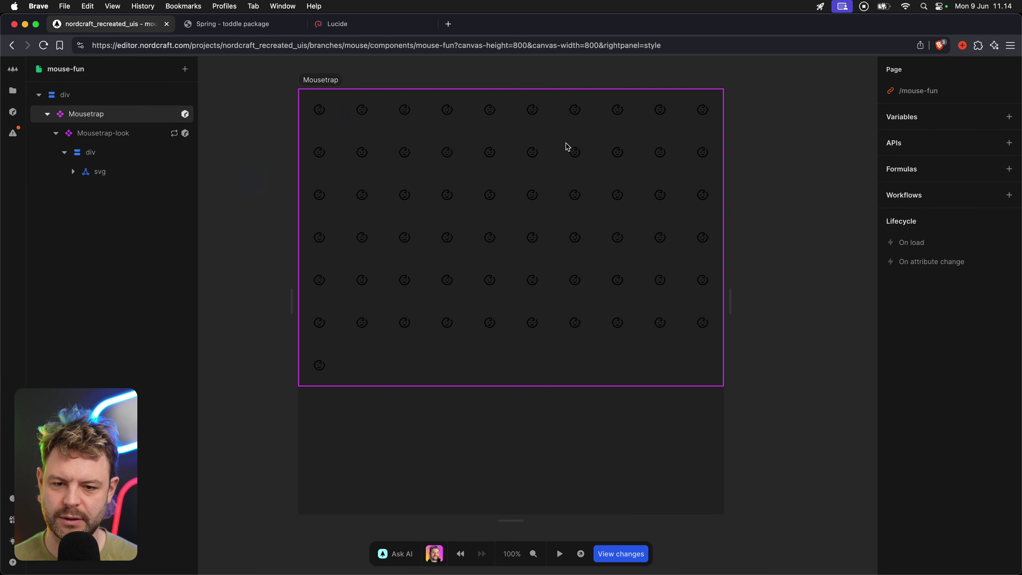
# Give the parent Mousetrap component a yellow-400 background color.
pyautogui.click(141, 120)
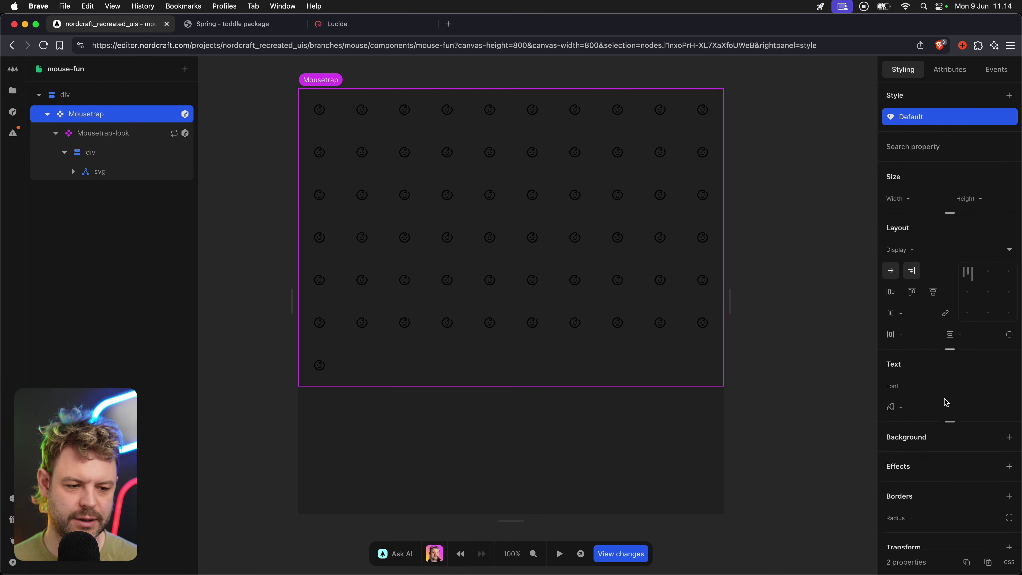
pyautogui.click(1008, 438)
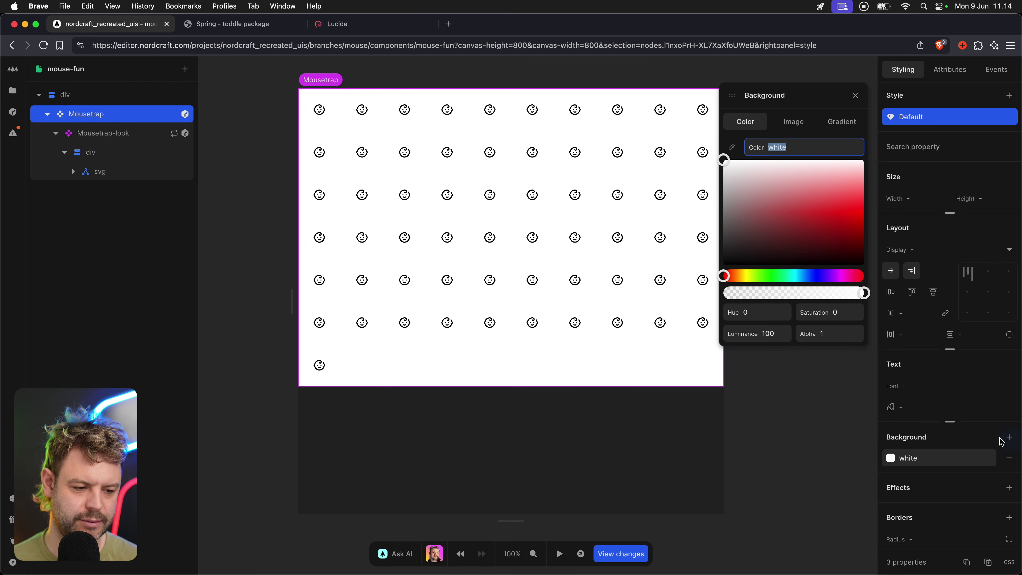
pyautogui.write('yel')
pyautogui.press('Down')
pyautogui.press('Down')
pyautogui.press('Down')
pyautogui.press('Down')
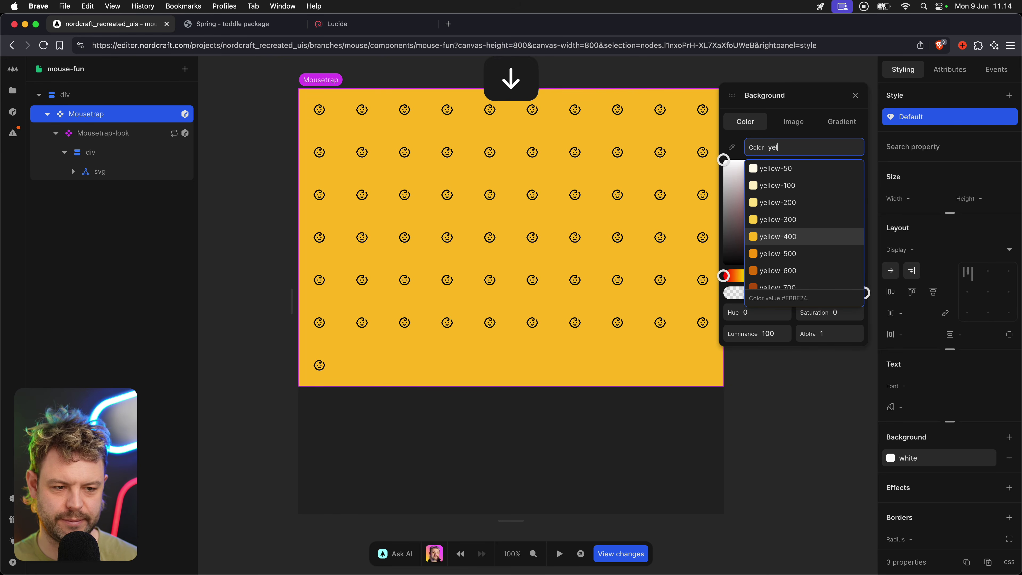
pyautogui.press('Return')
pyautogui.click(224, 142)
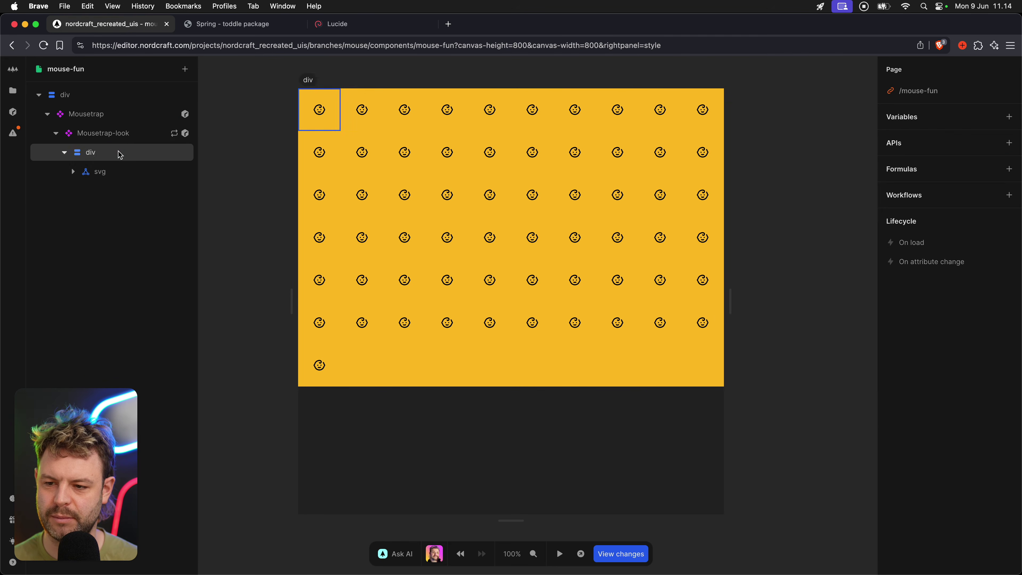
# Set the baby icon svg's width and height attributes to 64.
pyautogui.click(121, 171)
pyautogui.click(950, 69)
pyautogui.click(929, 165)
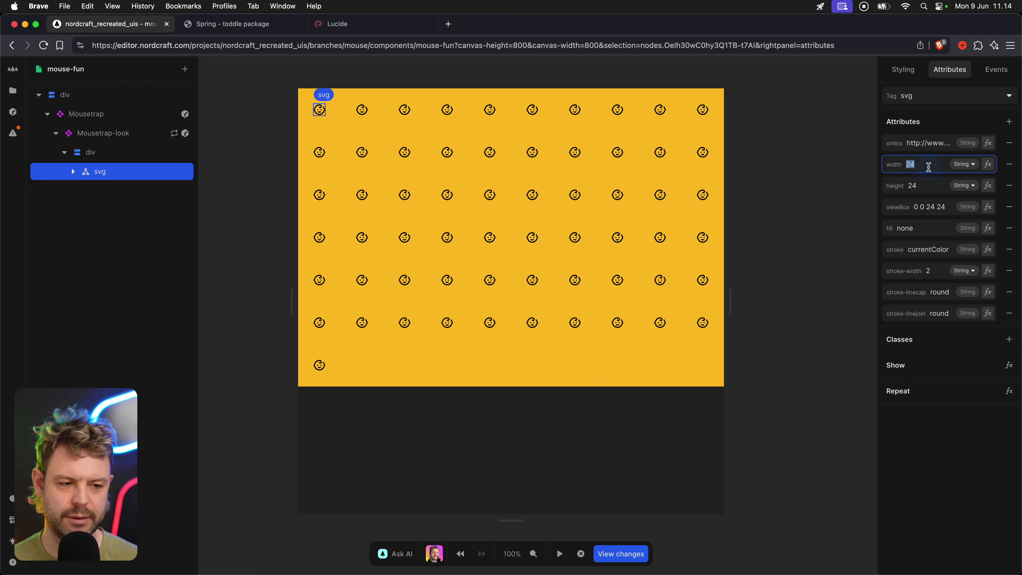
pyautogui.write('65')
pyautogui.press('BackSpace')
pyautogui.write('4')
pyautogui.press('Return')
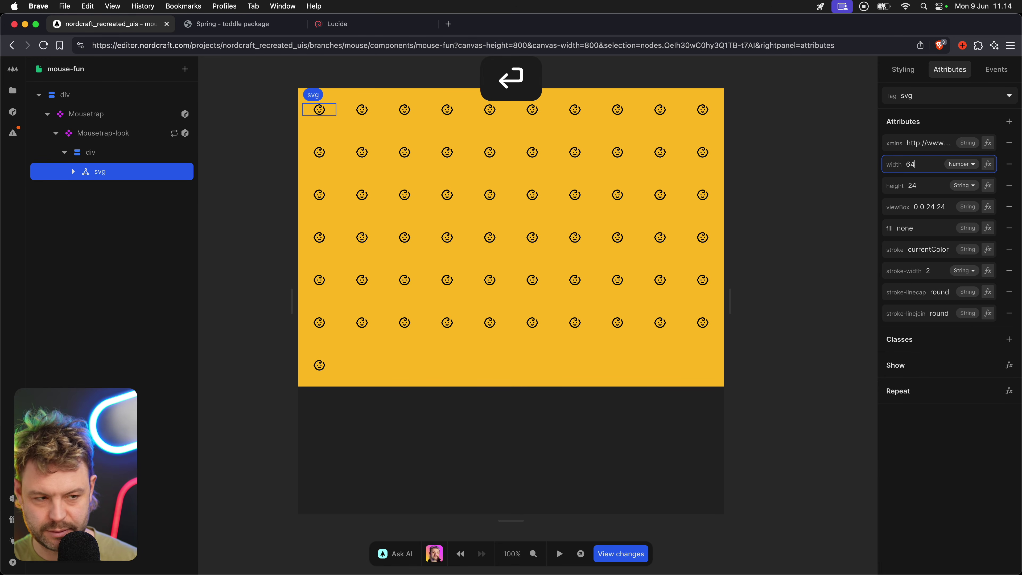
pyautogui.click(925, 187)
pyautogui.write('64')
pyautogui.press('Return')
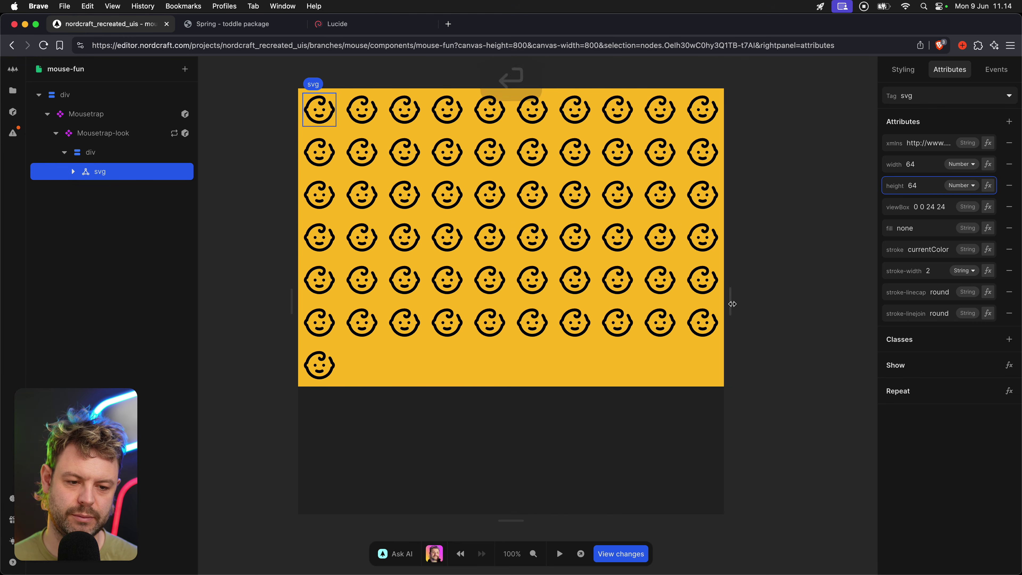
# Enlarge the canvas to about 1031 by 848 px and set the parent Mousetrap component's gap to 40px.
pyautogui.moveTo(732, 304); pyautogui.dragTo(791, 300)
pyautogui.moveTo(517, 512); pyautogui.dragTo(517, 538)
pyautogui.click(103, 132)
pyautogui.click(86, 114)
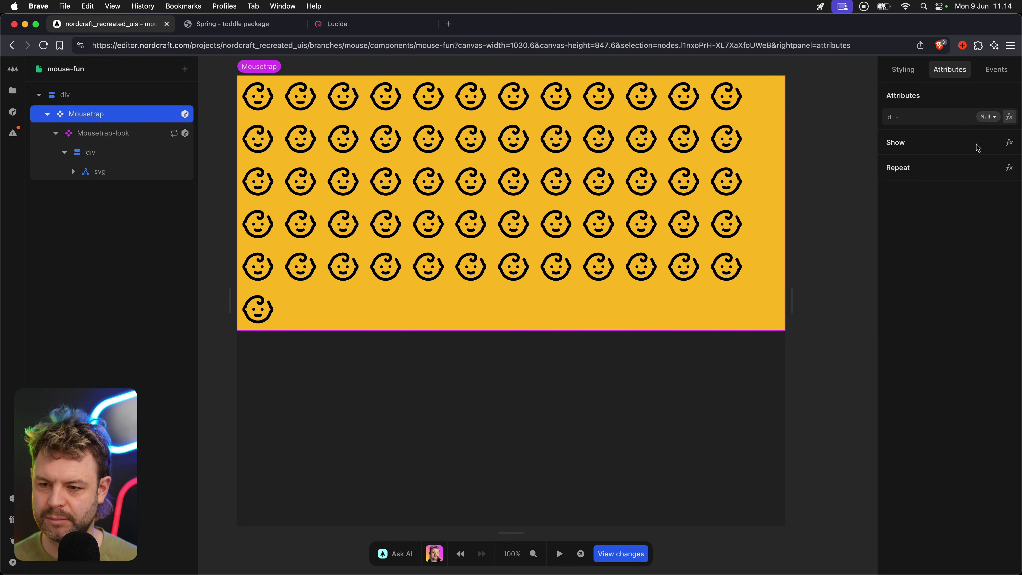
pyautogui.click(903, 70)
pyautogui.click(904, 313)
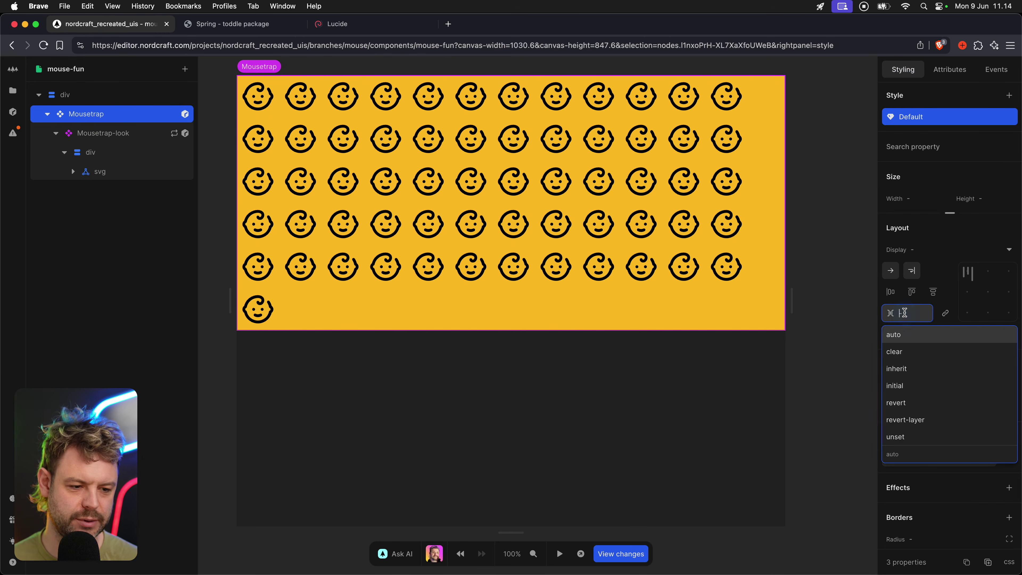
pyautogui.write('40px')
pyautogui.press('Return')
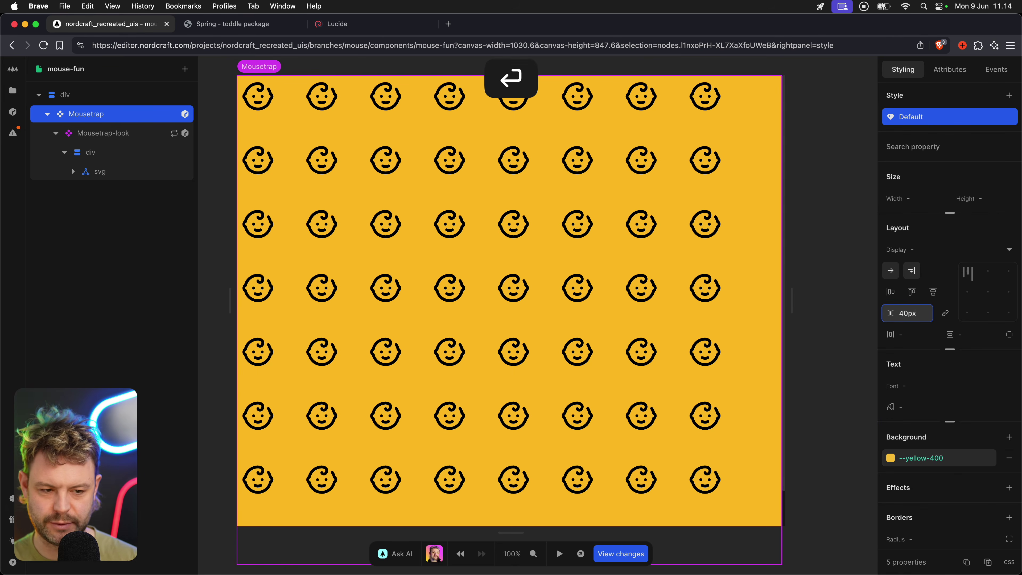
# Widen the canvas to about 1079 px and try out the icons' mouse reaction in test mode.
pyautogui.press('Escape')
pyautogui.moveTo(789, 297); pyautogui.dragTo(807, 274)
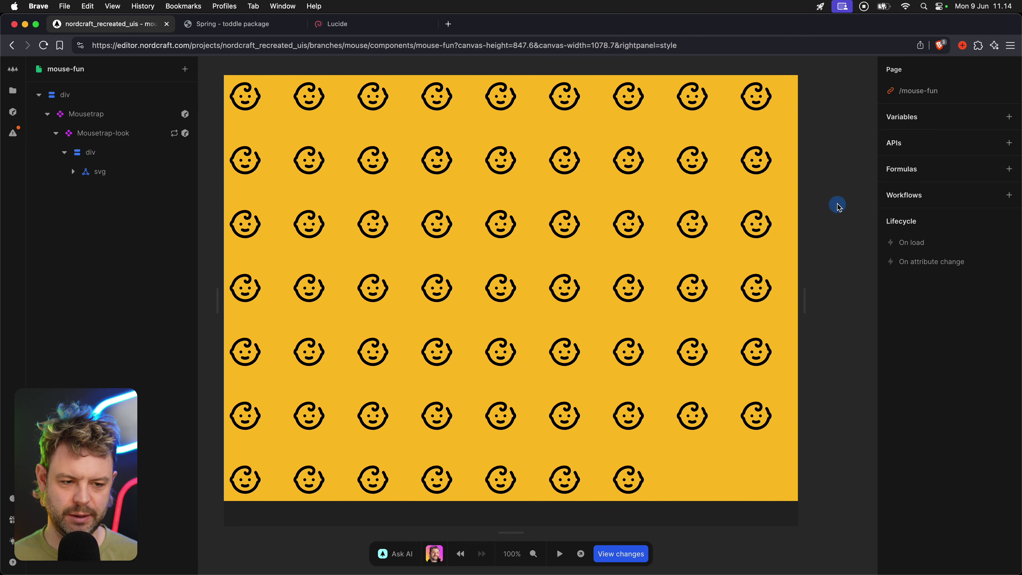
pyautogui.press('t')
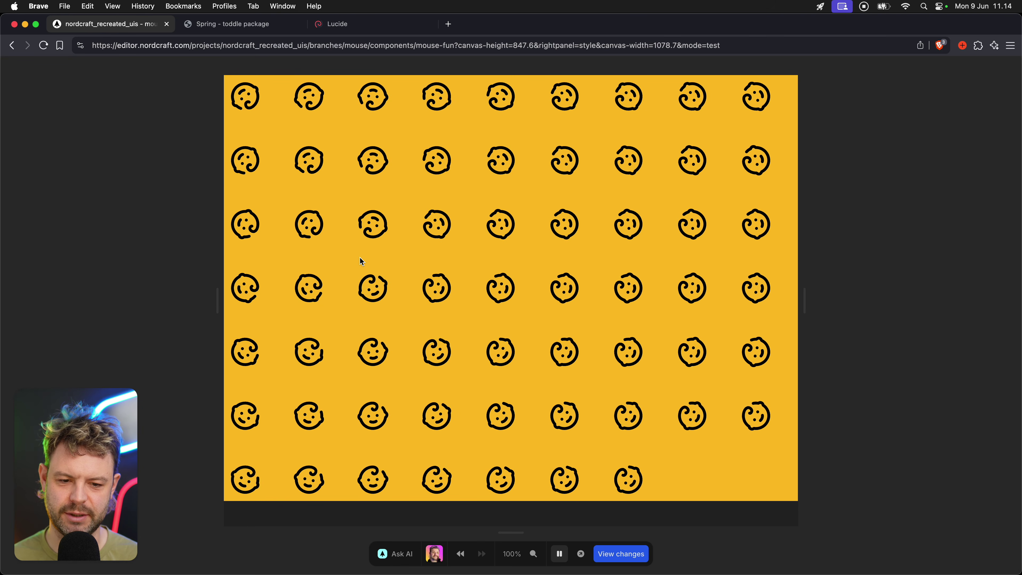
pyautogui.press('t')
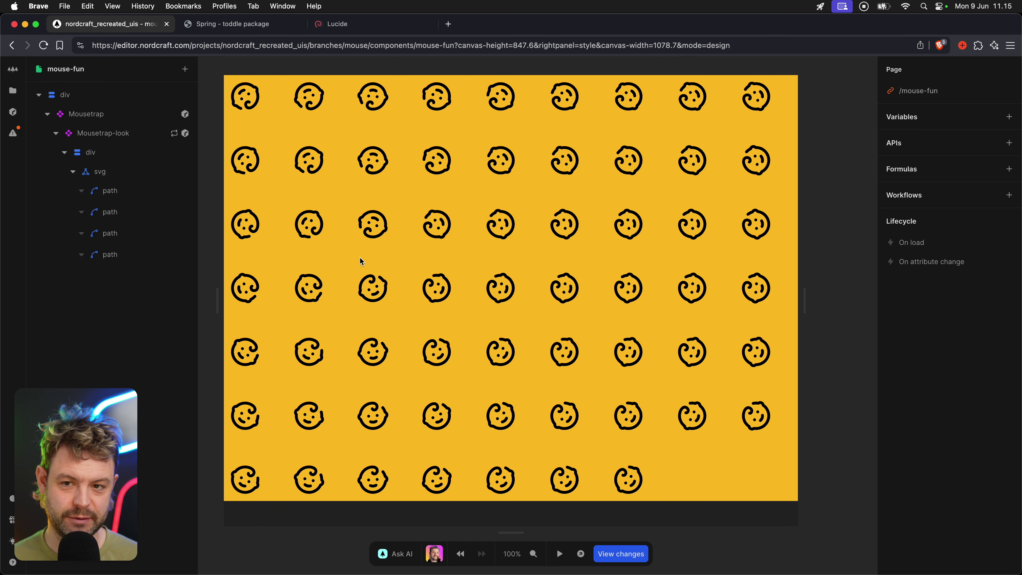
# Switch to the Mousetrap package example site and review its demos from Googly eyes back up to the start of the page.
pyautogui.click(235, 24)
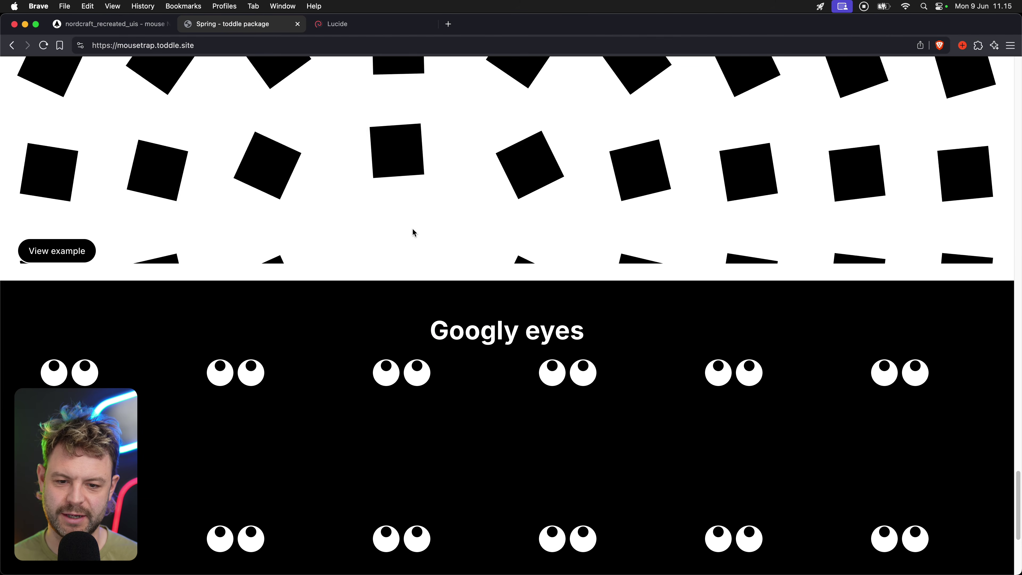
pyautogui.scroll(-5, 518, 436)
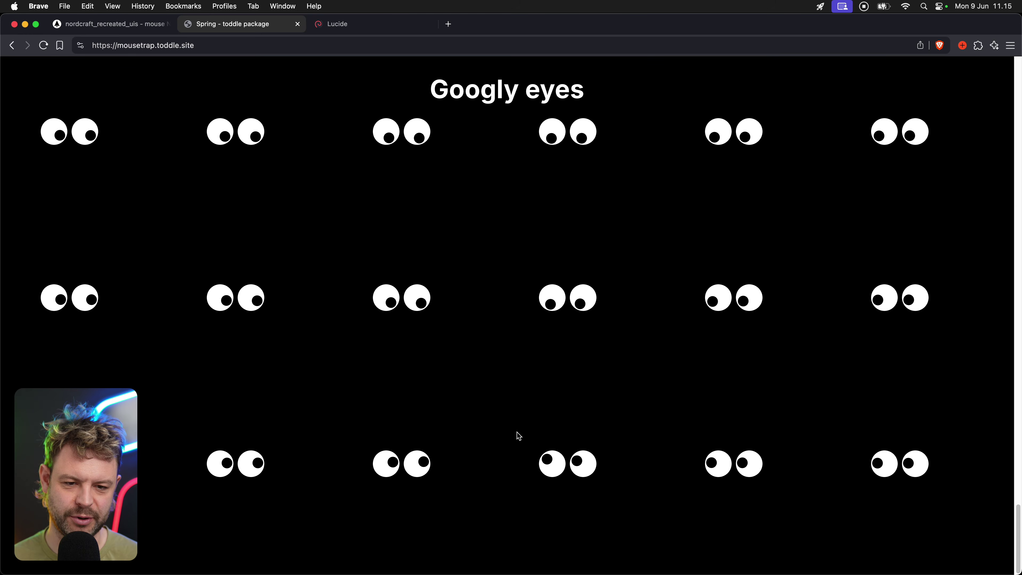
pyautogui.scroll(20, 519, 436)
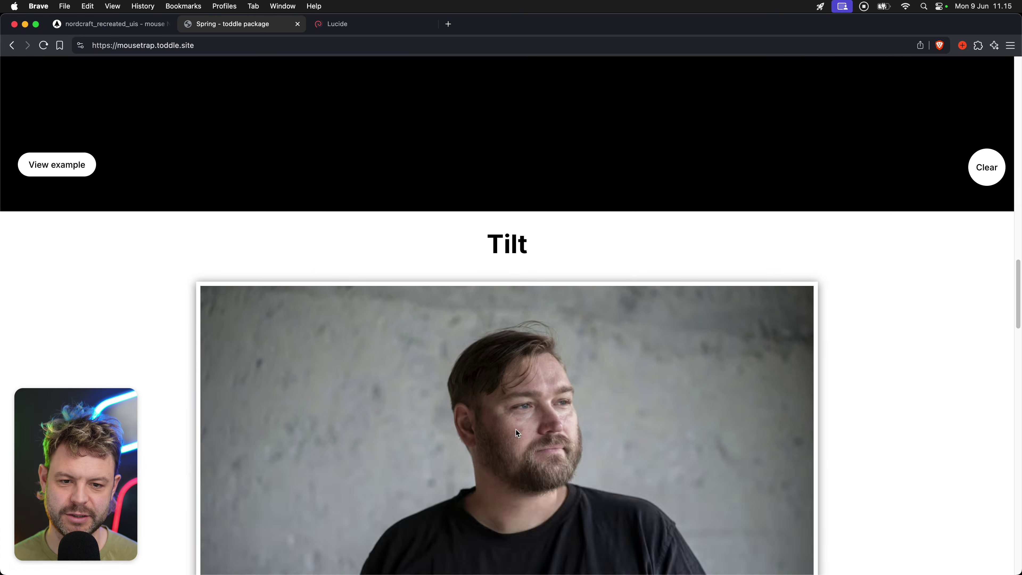
pyautogui.scroll(3, 517, 433)
pyautogui.scroll(5, 518, 432)
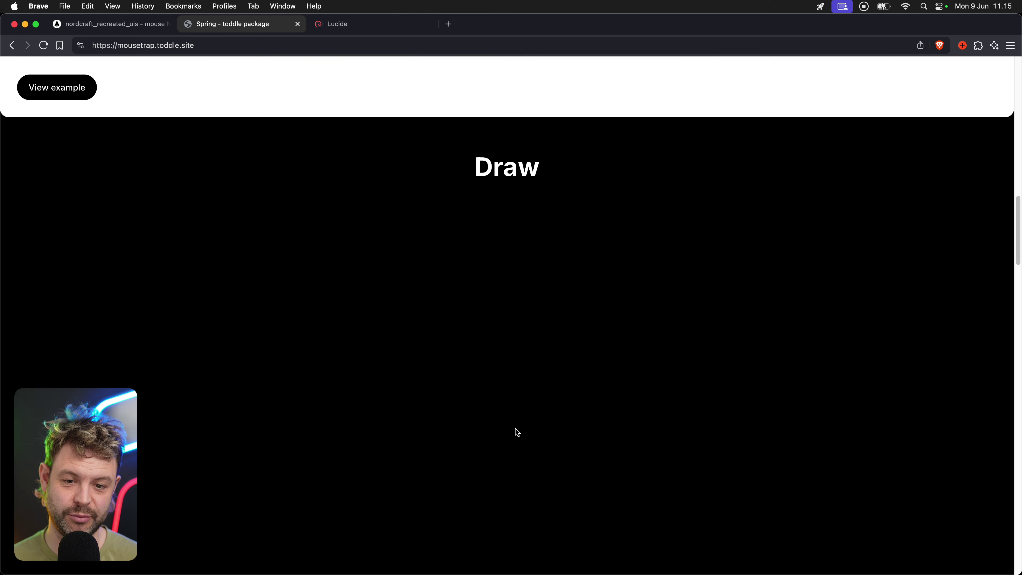
pyautogui.scroll(15, 516, 428)
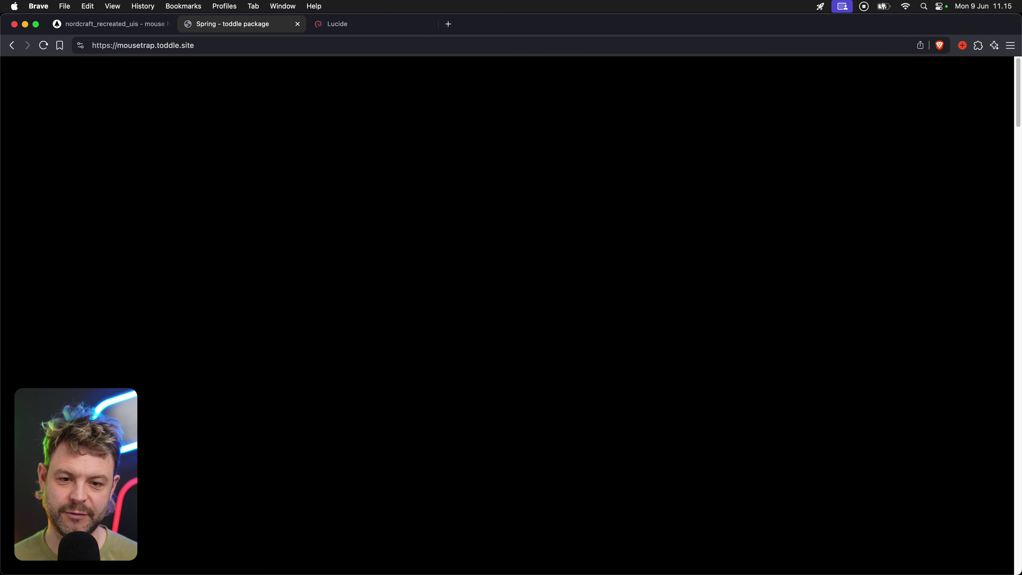